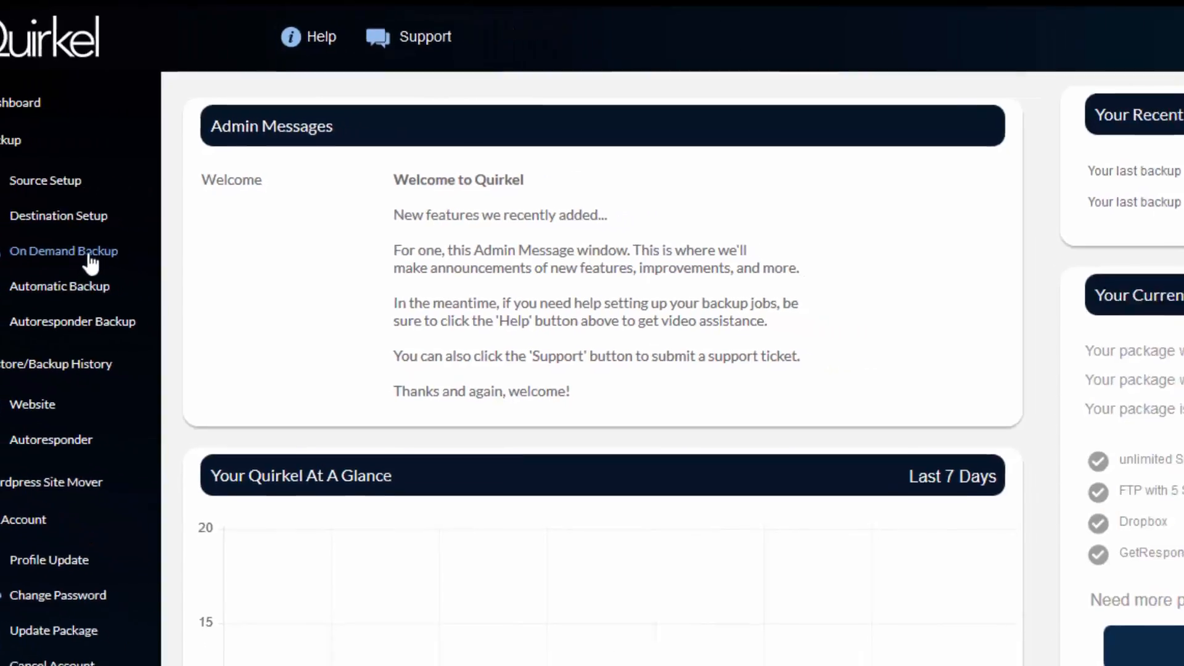
- Open the on-demand backup page for the Coffee Lovers website's coffeeloversdaily.com FTP account
click(169, 264)
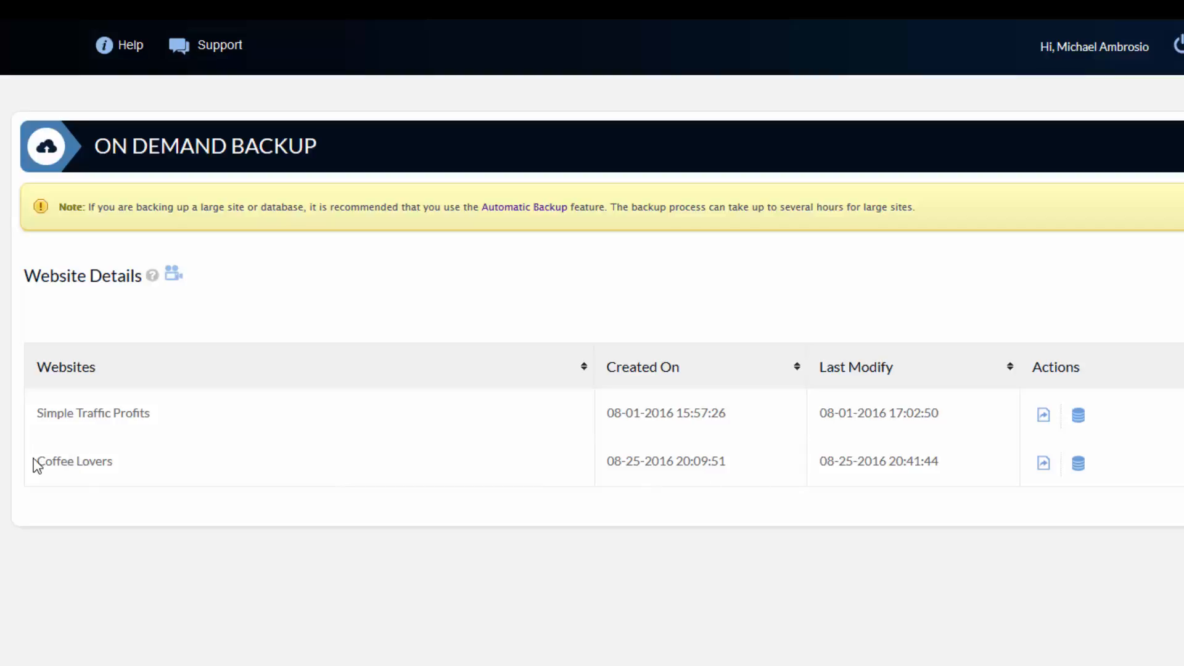
click(1042, 467)
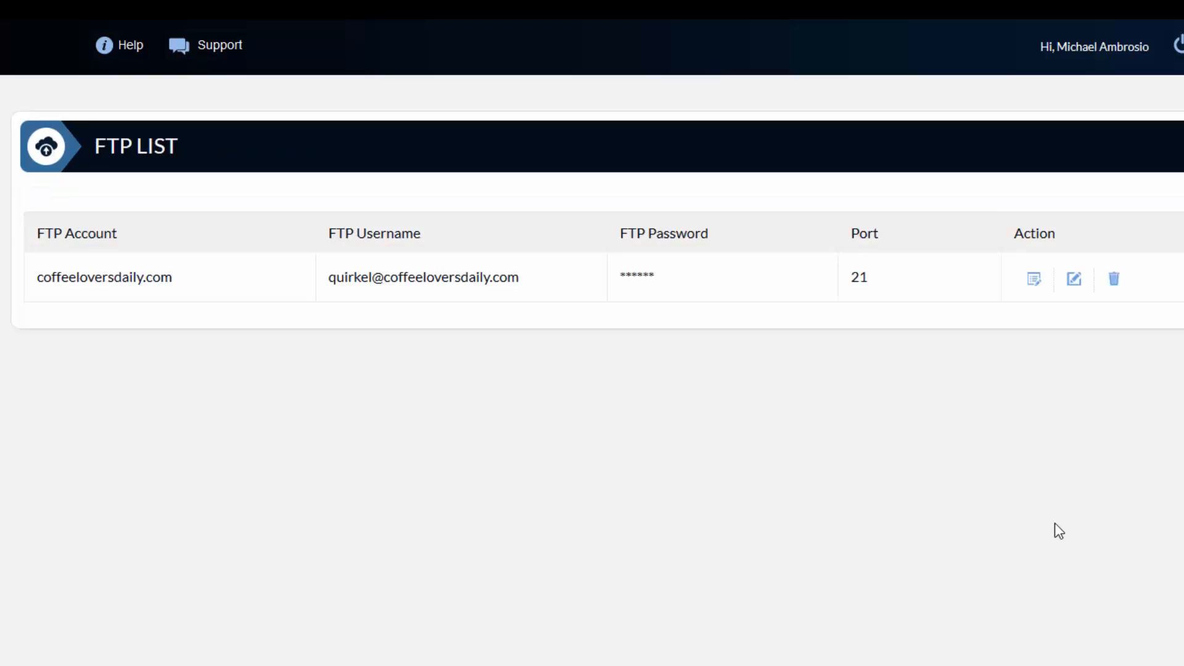
click(1076, 290)
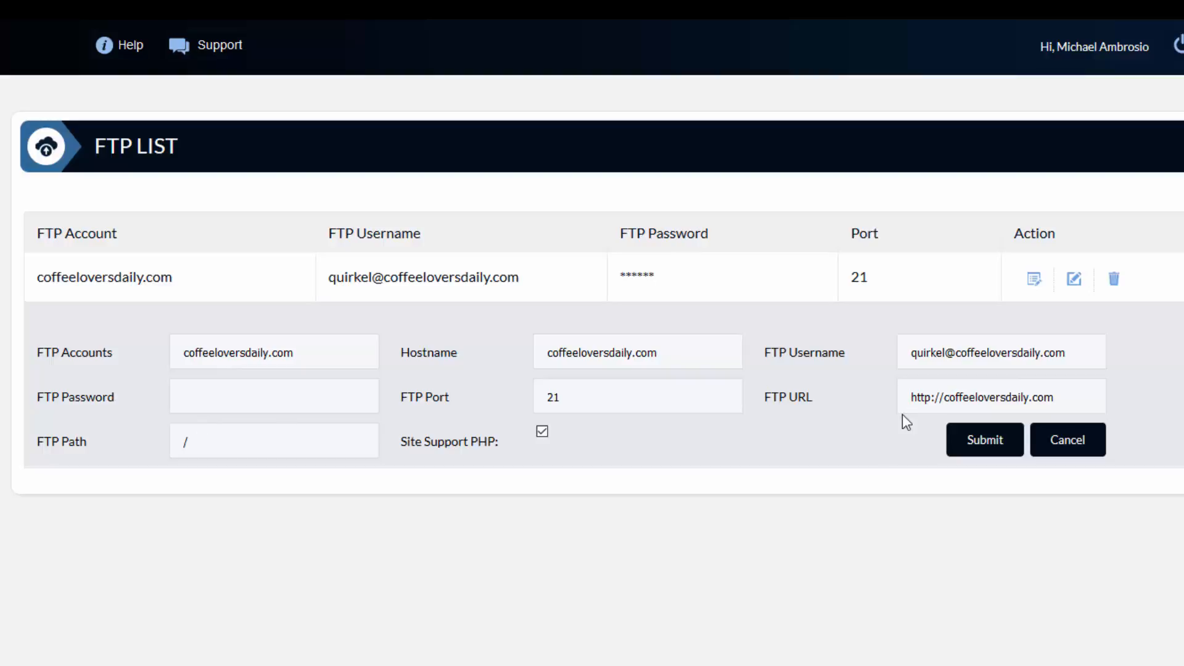
click(1038, 283)
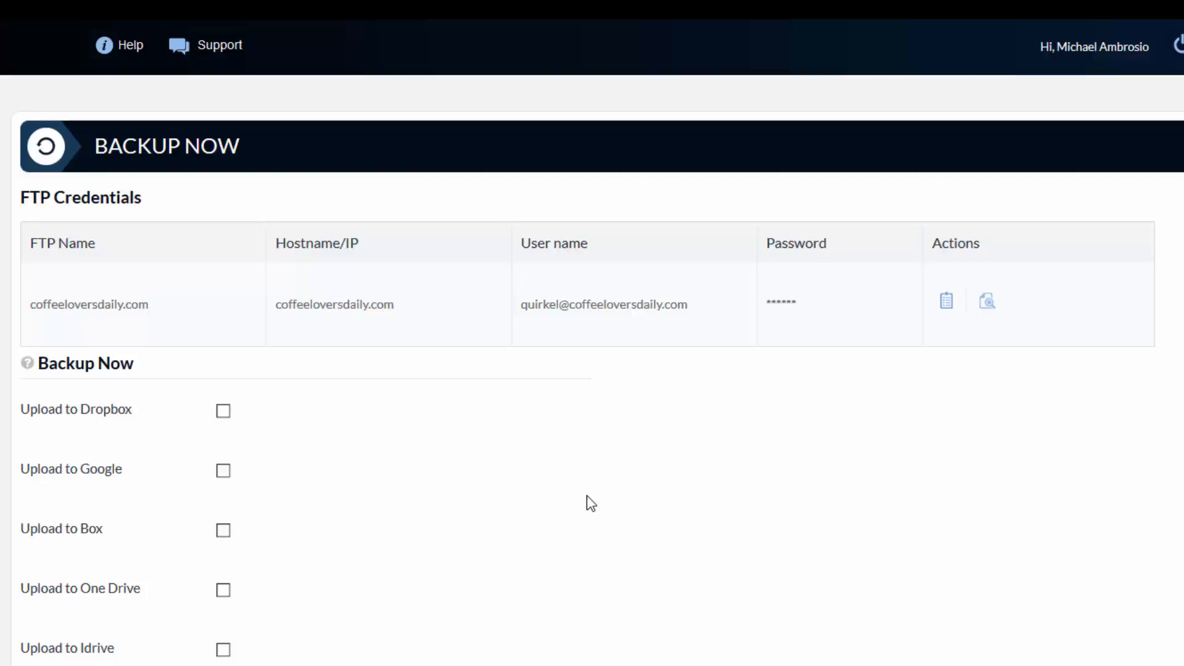
- Load the site's root file list, select all files and folders, and add them for backup
click(947, 302)
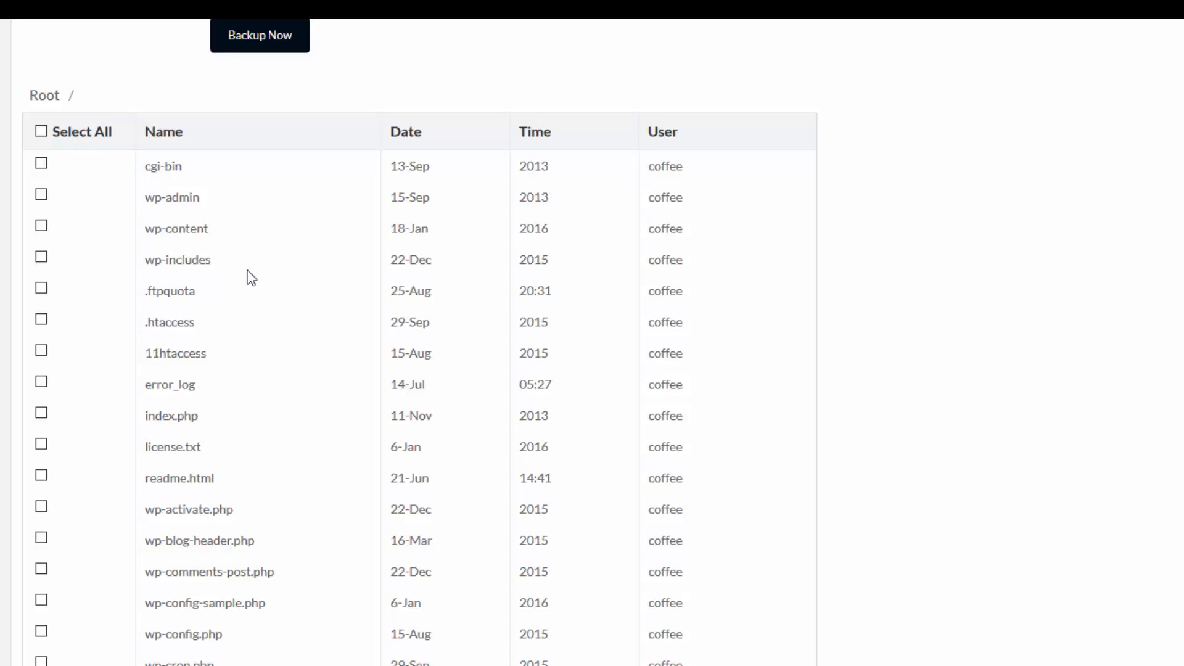
click(42, 132)
scroll(141, 338, down, 5)
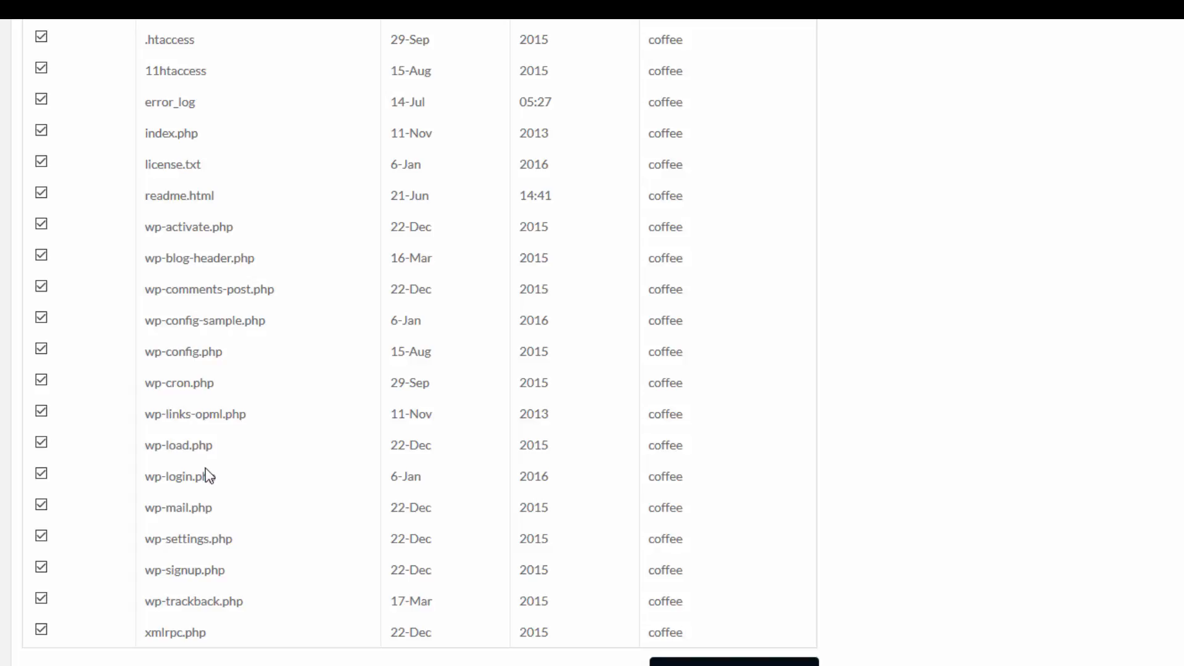
scroll(209, 476, up, 7)
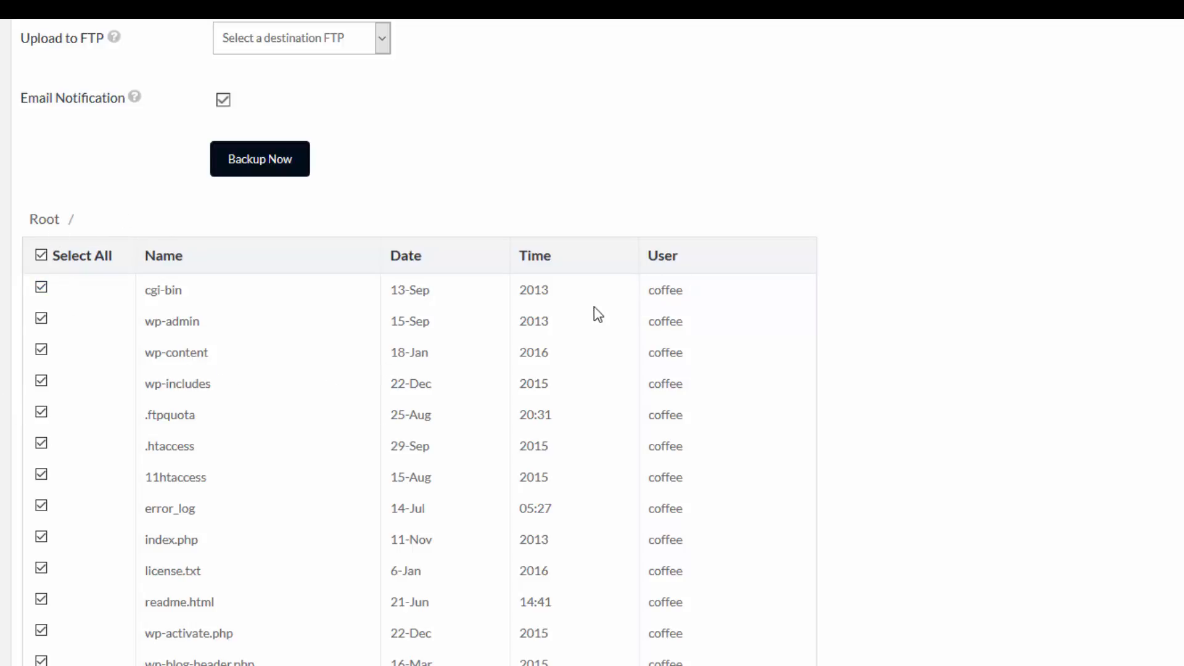
scroll(567, 386, down, 7)
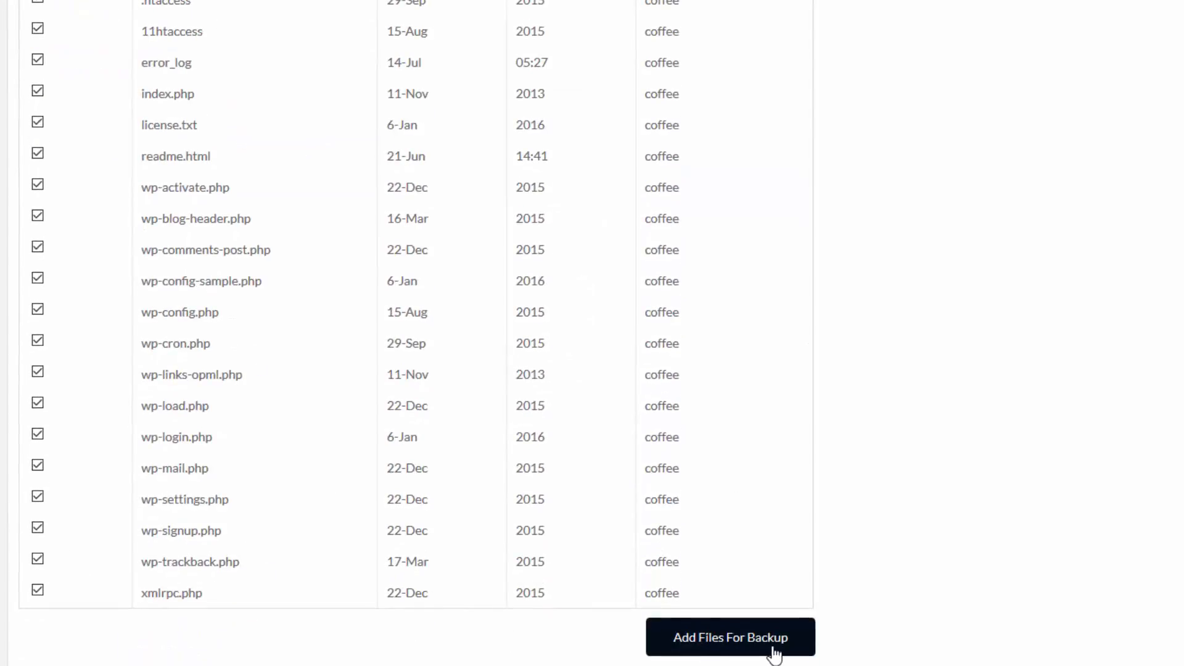
click(774, 652)
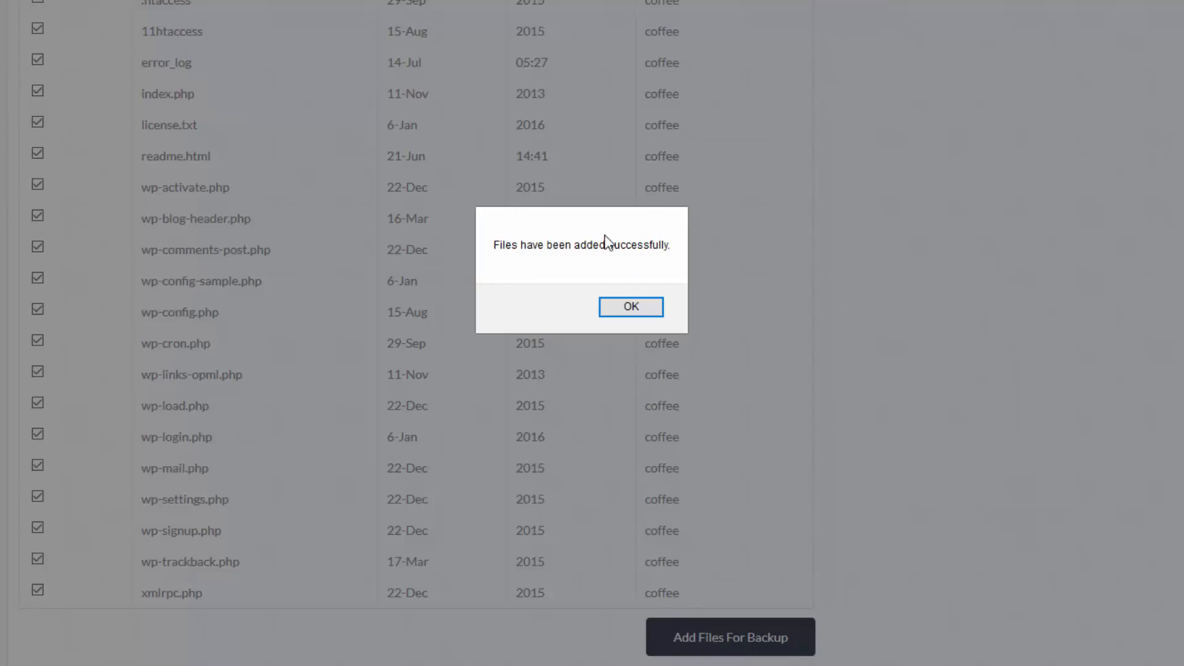
click(658, 308)
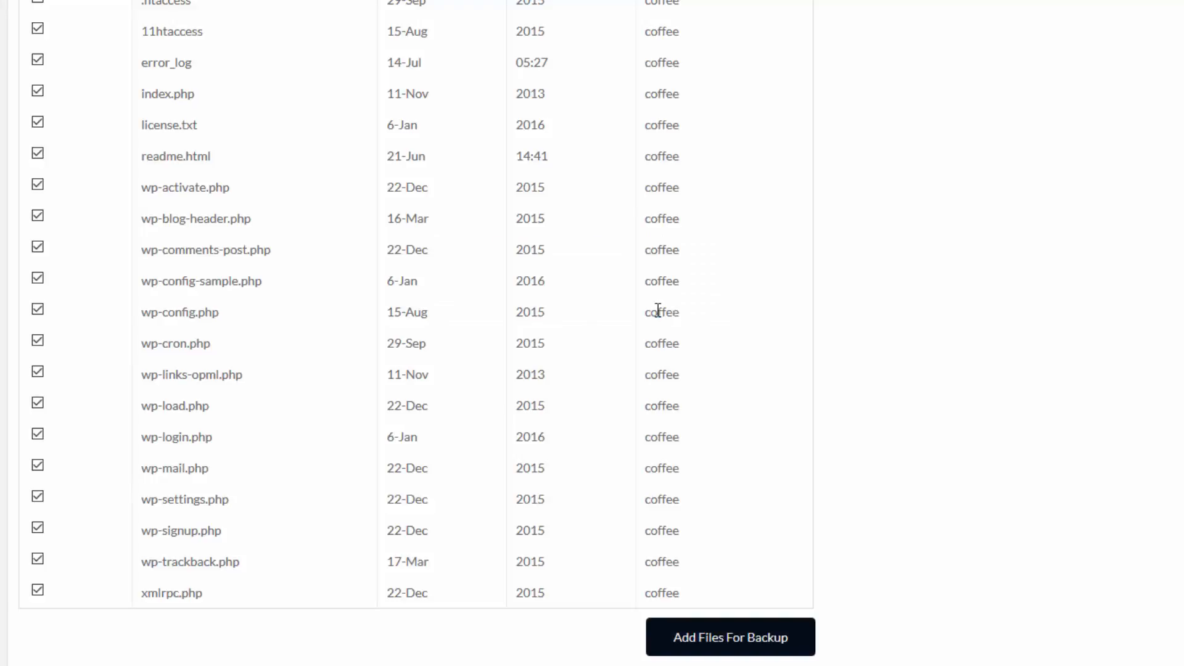
- Open the list of files added for backup and review its entries
scroll(859, 354, down, 10)
scroll(876, 345, up, 1)
scroll(892, 346, up, 3)
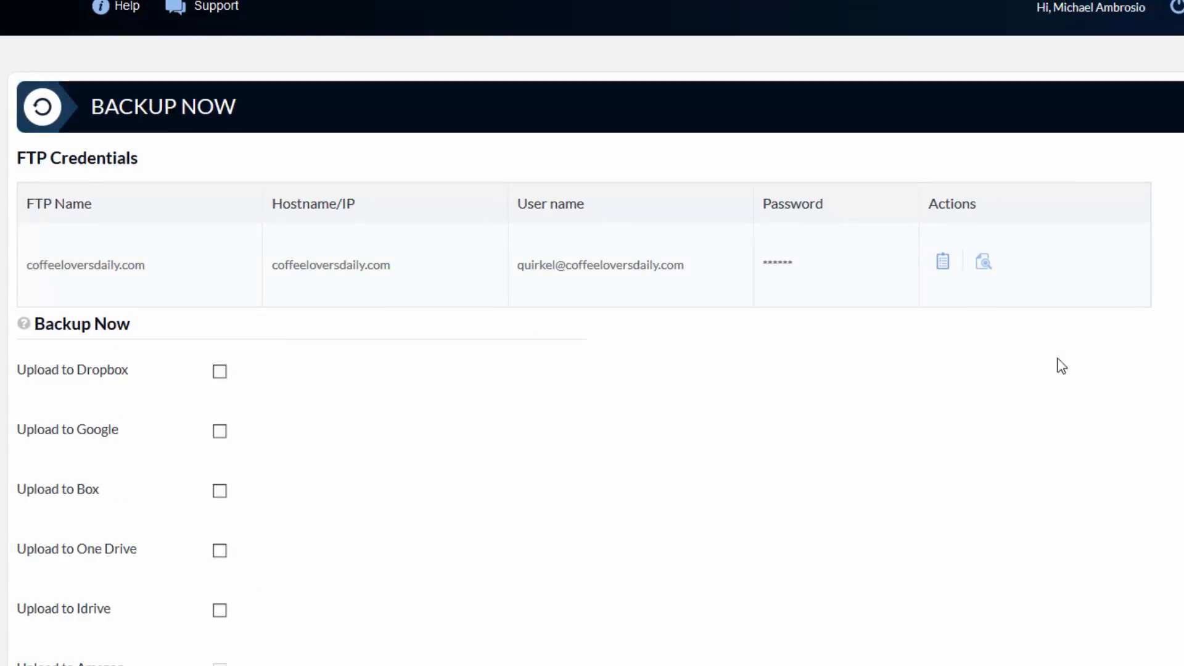
click(987, 267)
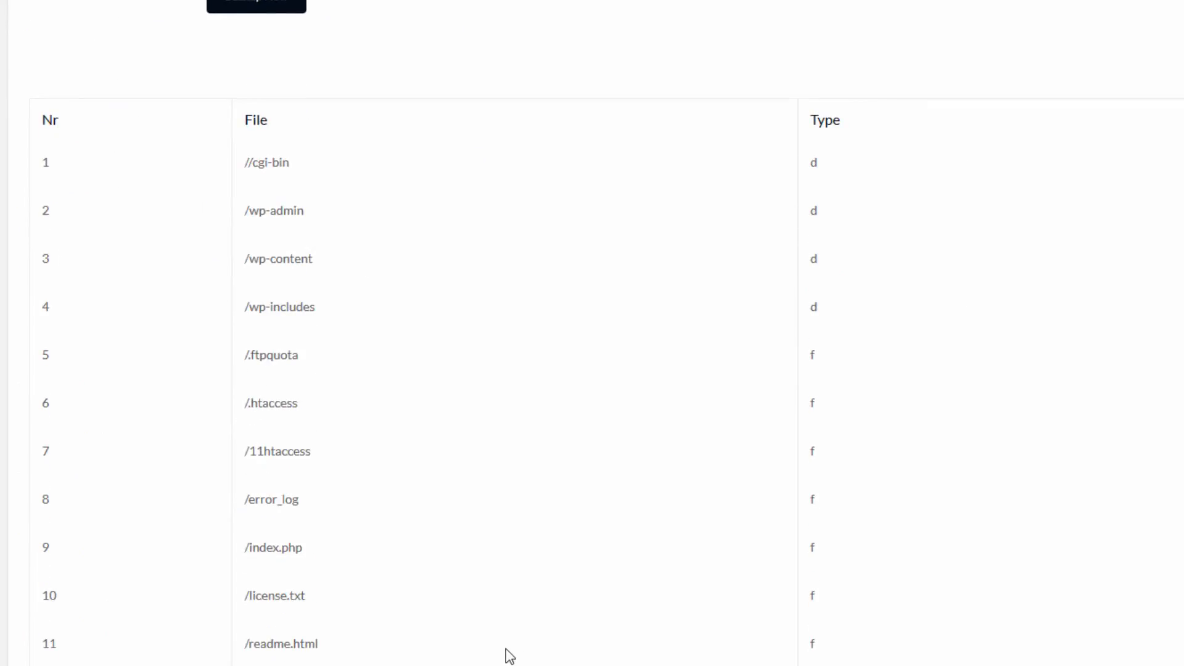
scroll(502, 655, down, 3)
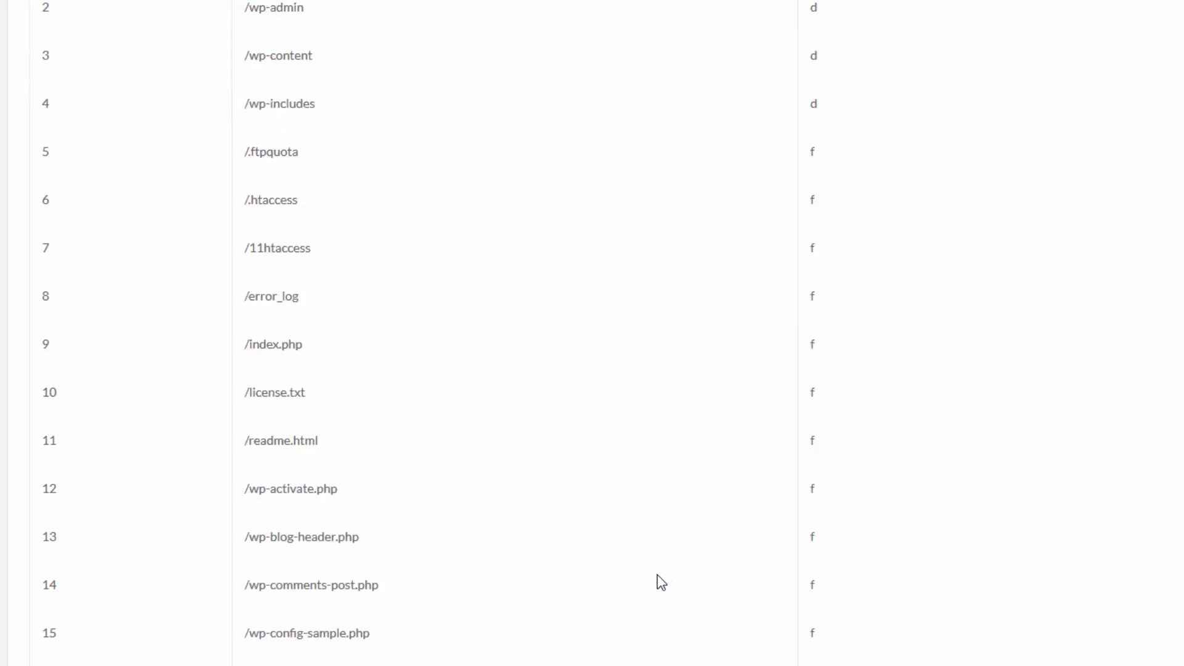
scroll(661, 583, down, 5)
scroll(661, 582, up, 15)
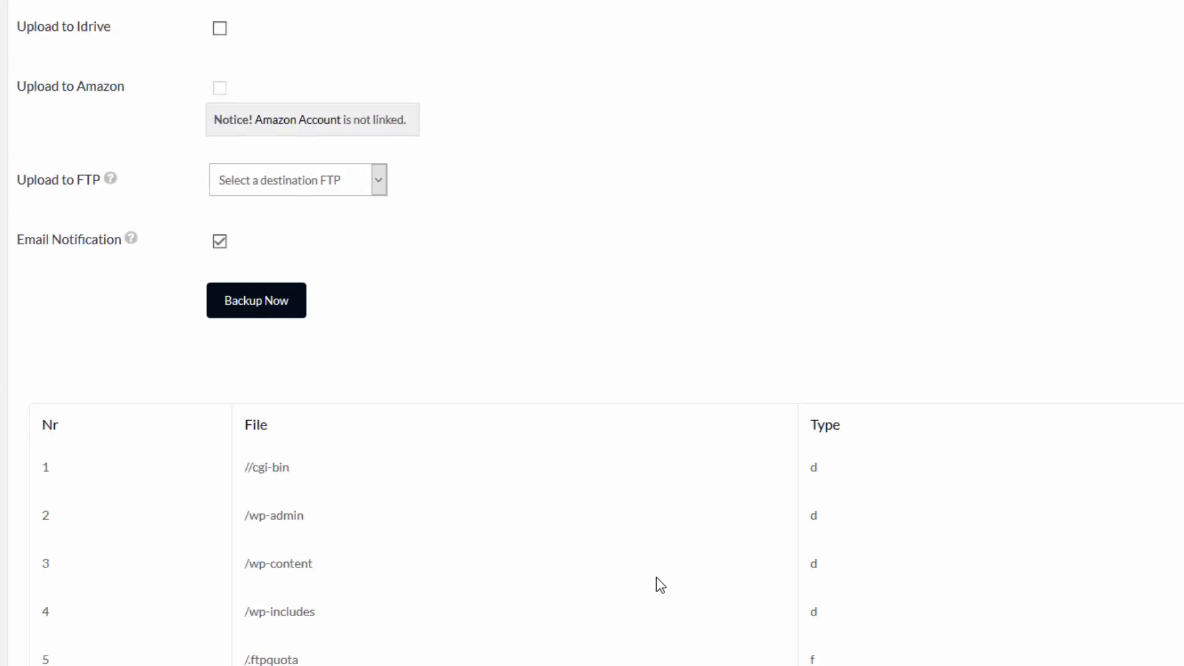
scroll(679, 549, down, 2)
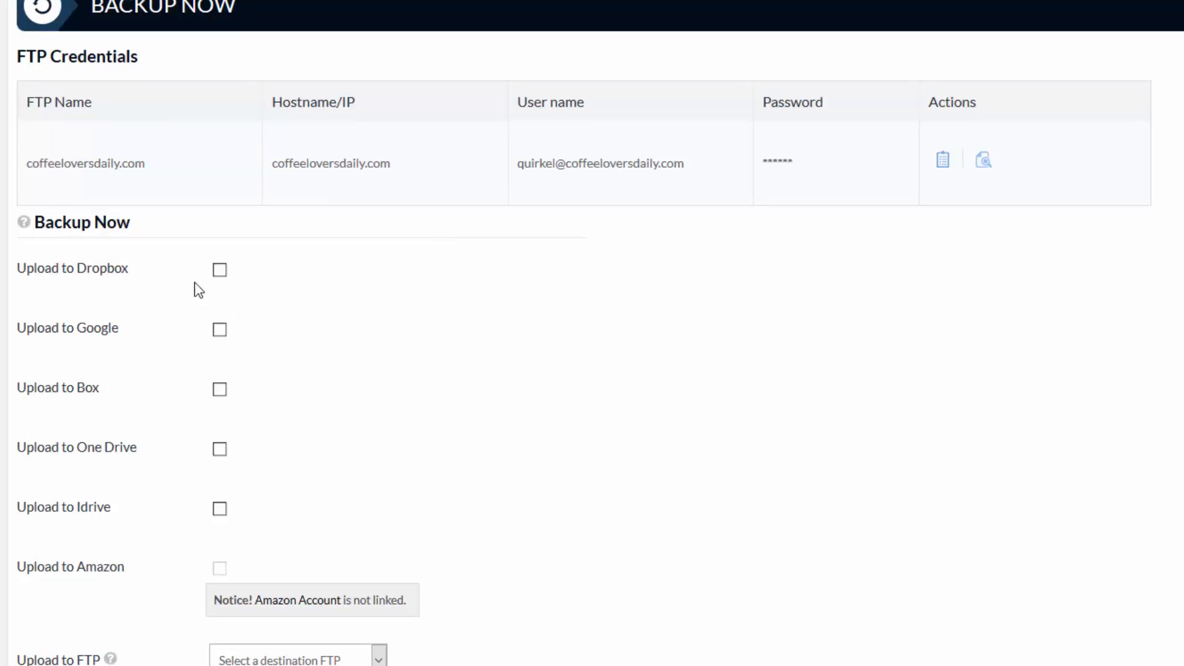
- Choose Box and the simpletrafficprofits.com FTP site as upload destinations, leaving Dropbox unselected
click(219, 270)
click(220, 273)
scroll(376, 564, down, 2)
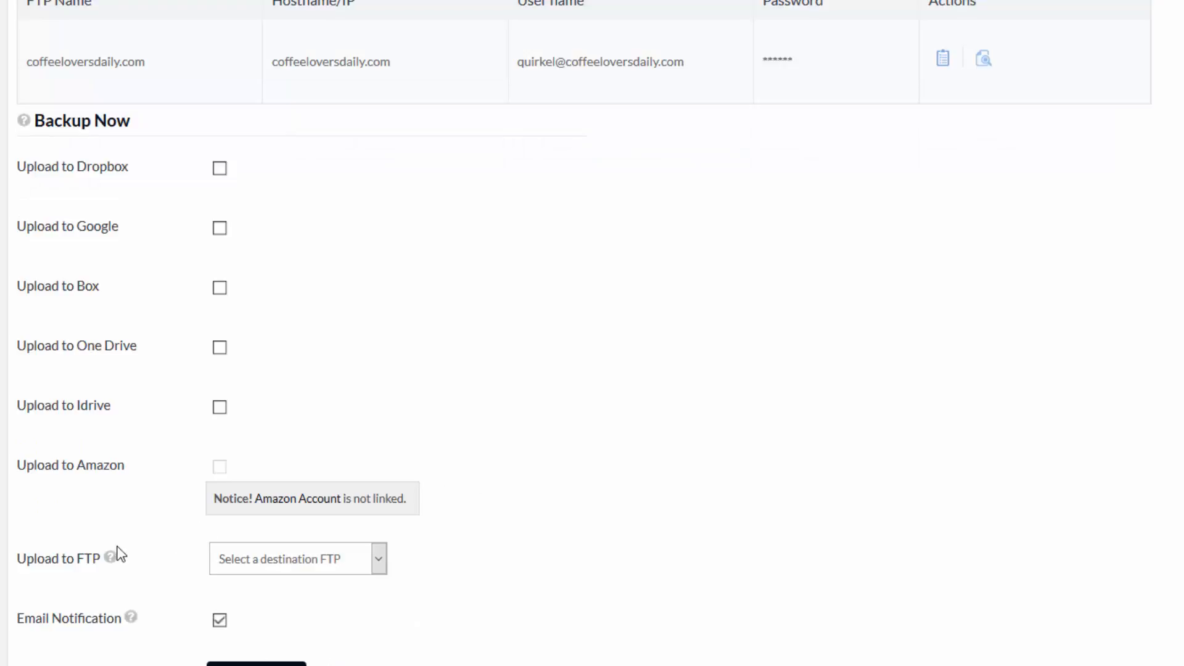
click(373, 565)
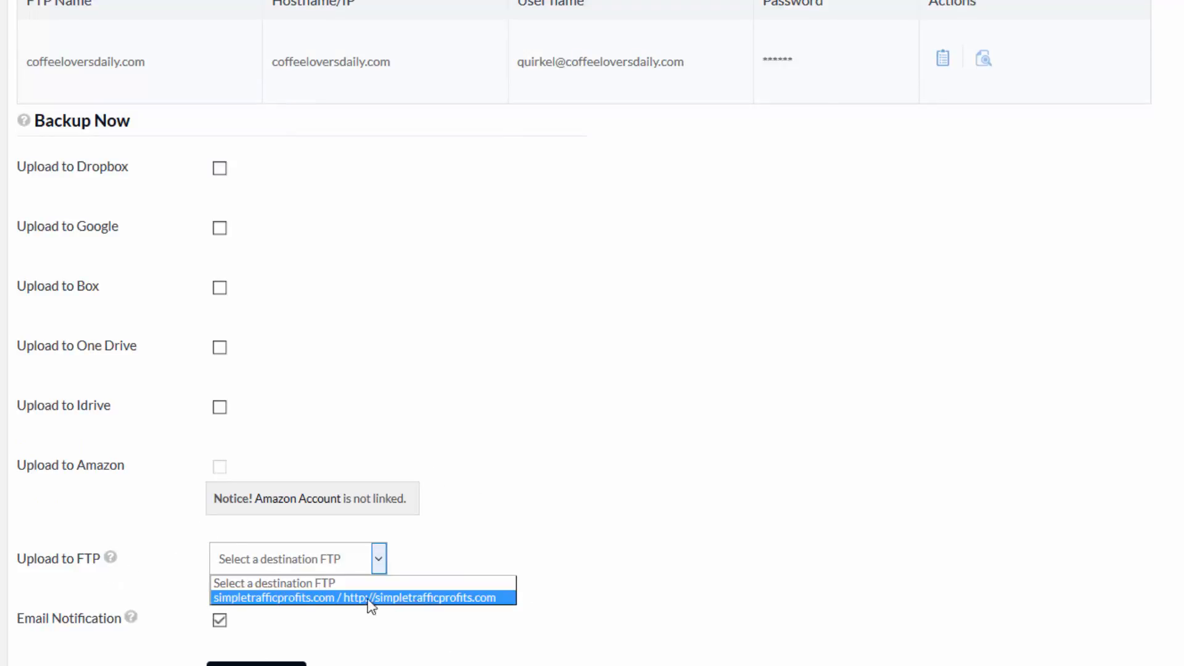
click(641, 397)
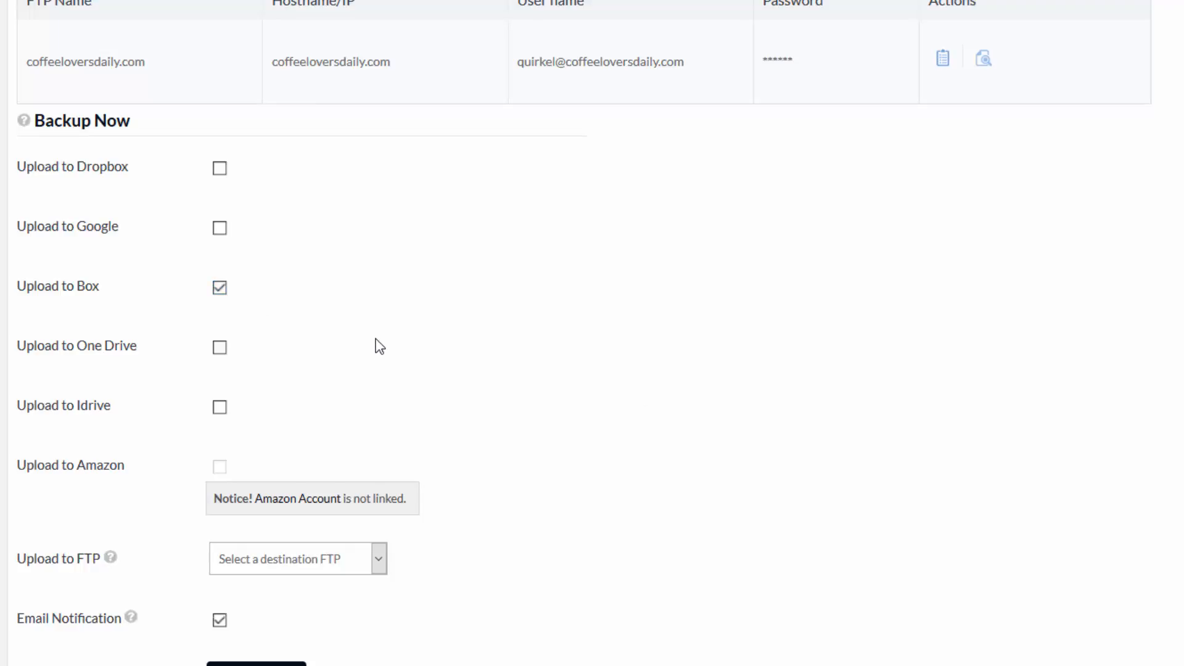
scroll(378, 344, down, 2)
click(379, 459)
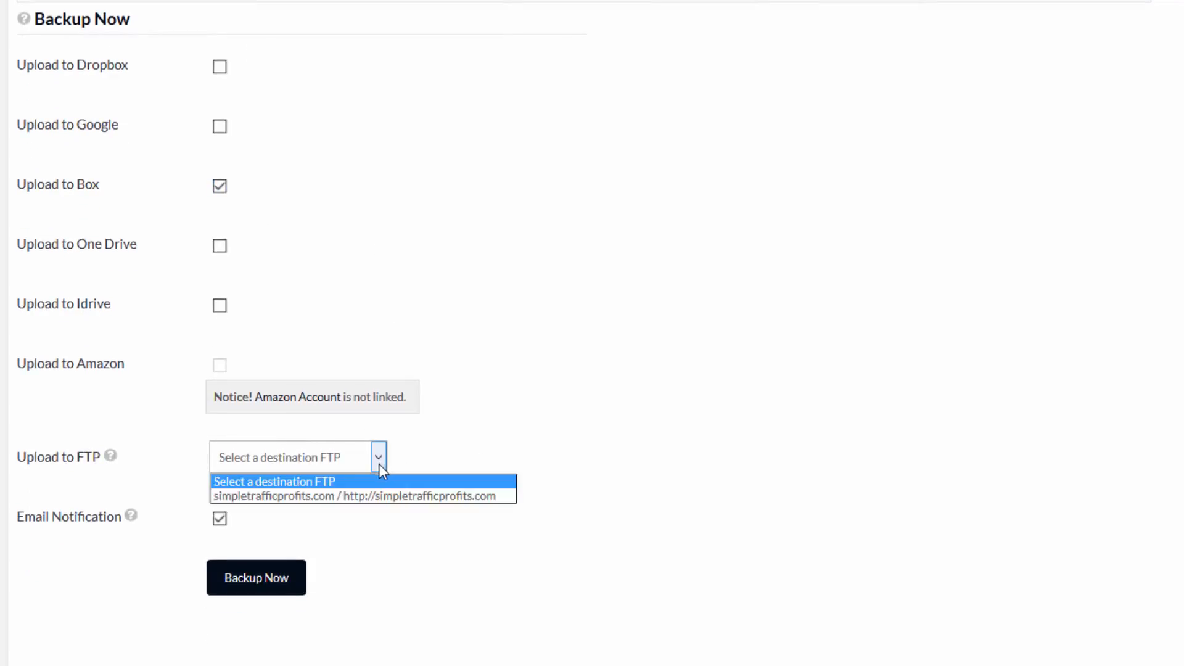
click(293, 497)
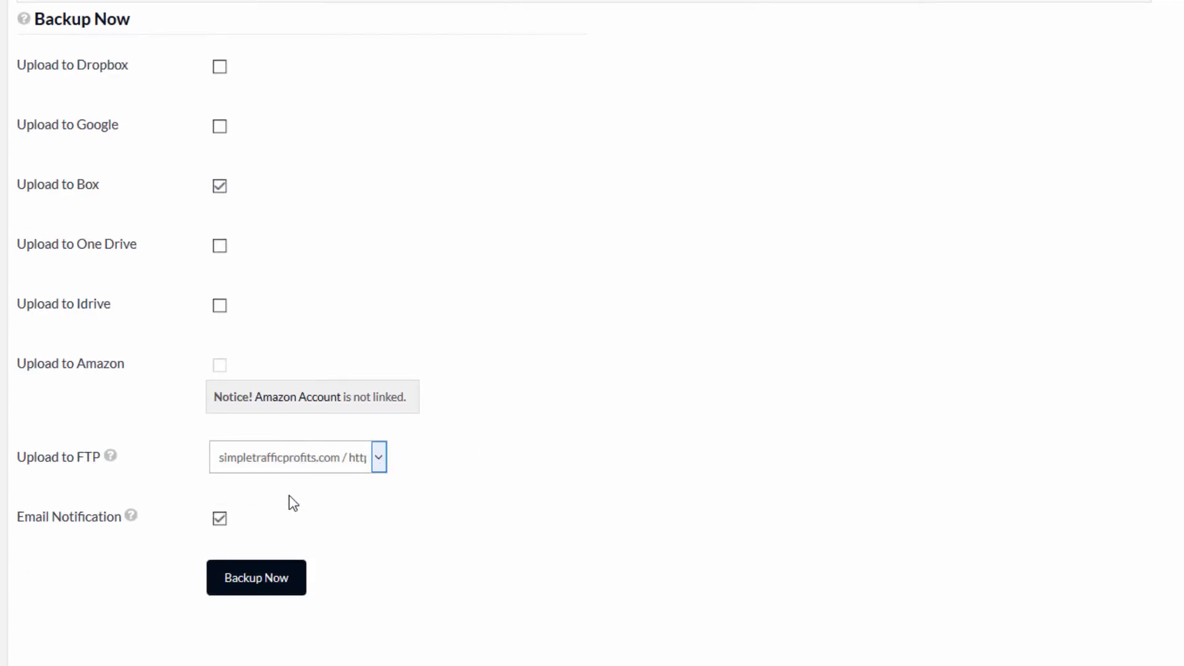
- Turn off the email notification for this file backup
scroll(840, 373, down, 2)
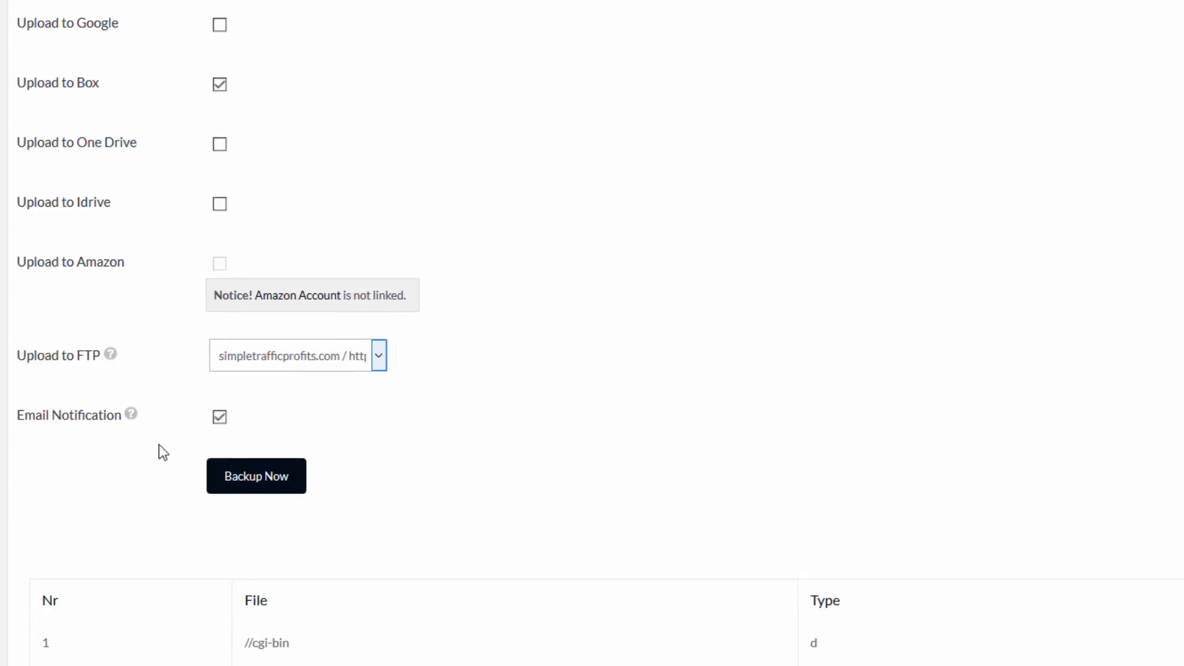
click(220, 419)
scroll(574, 378, down, 2)
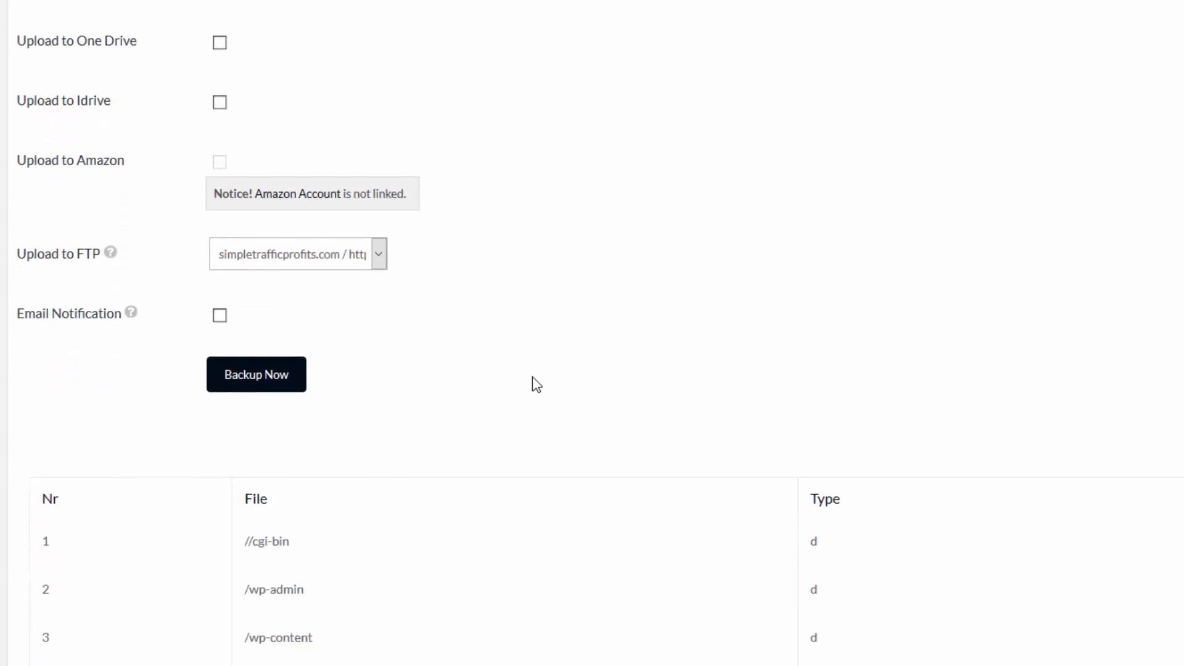
- Run the file backup and check the Box and FTP upload progress below the file list
click(261, 386)
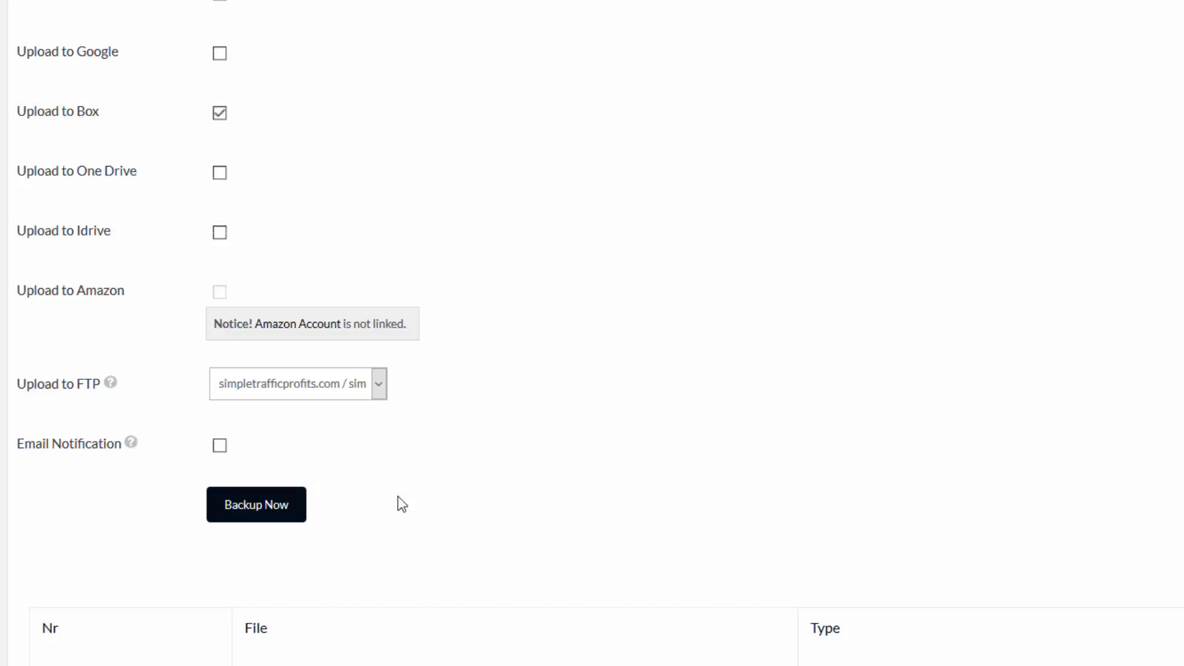
scroll(357, 503, down, 8)
scroll(357, 503, down, 8)
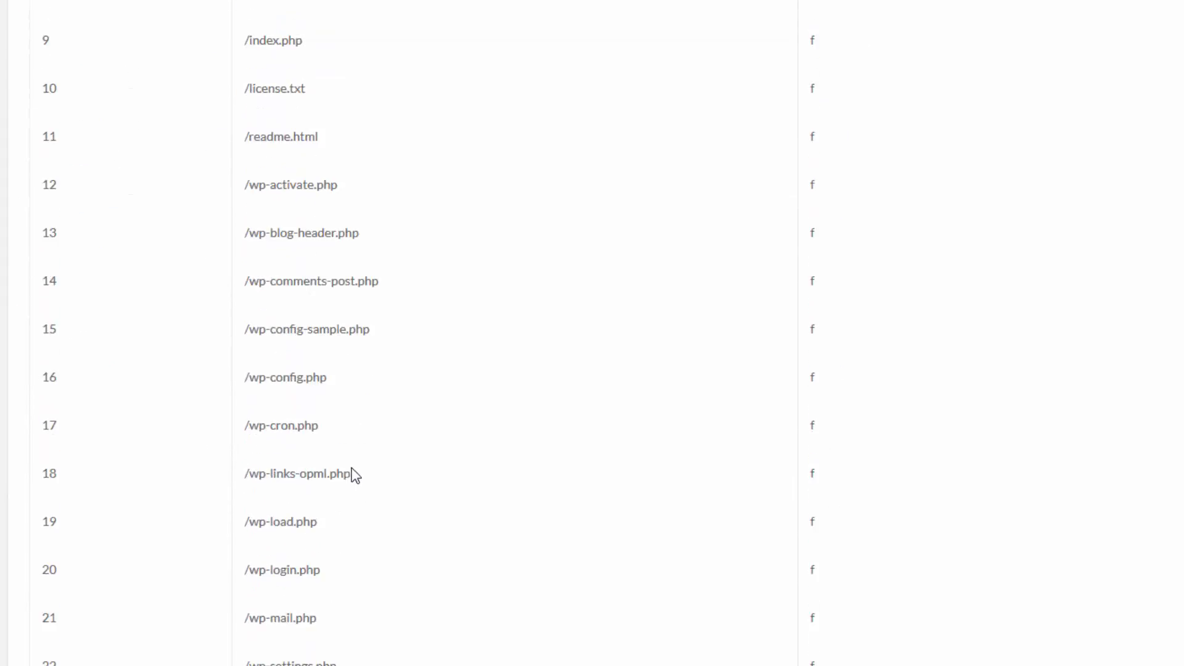
scroll(285, 438, down, 6)
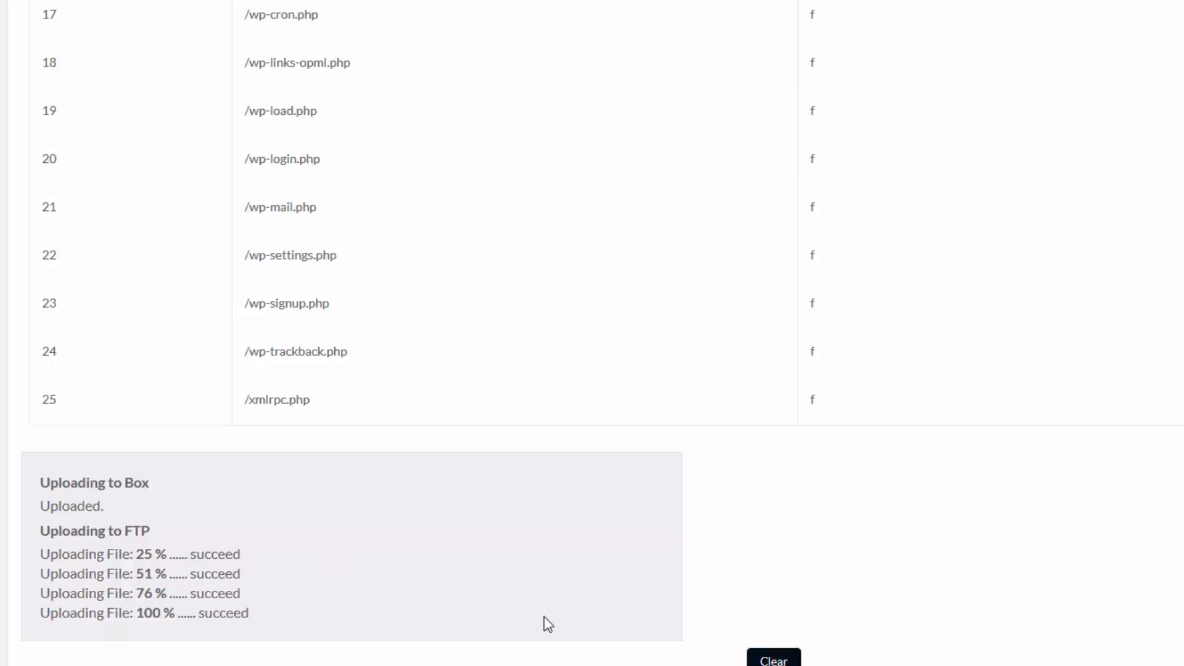
scroll(630, 542, up, 20)
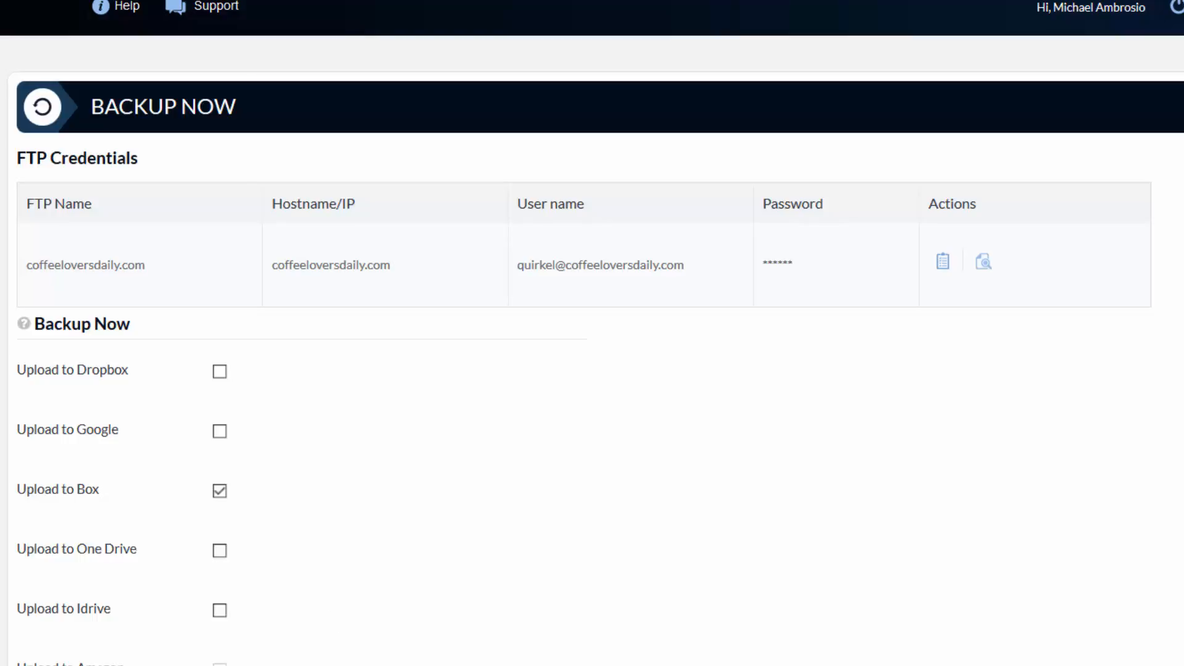
- Switch to the FTP client and refresh the remote /public_html/TestFolder directory to check for the backup archive
click(456, 665)
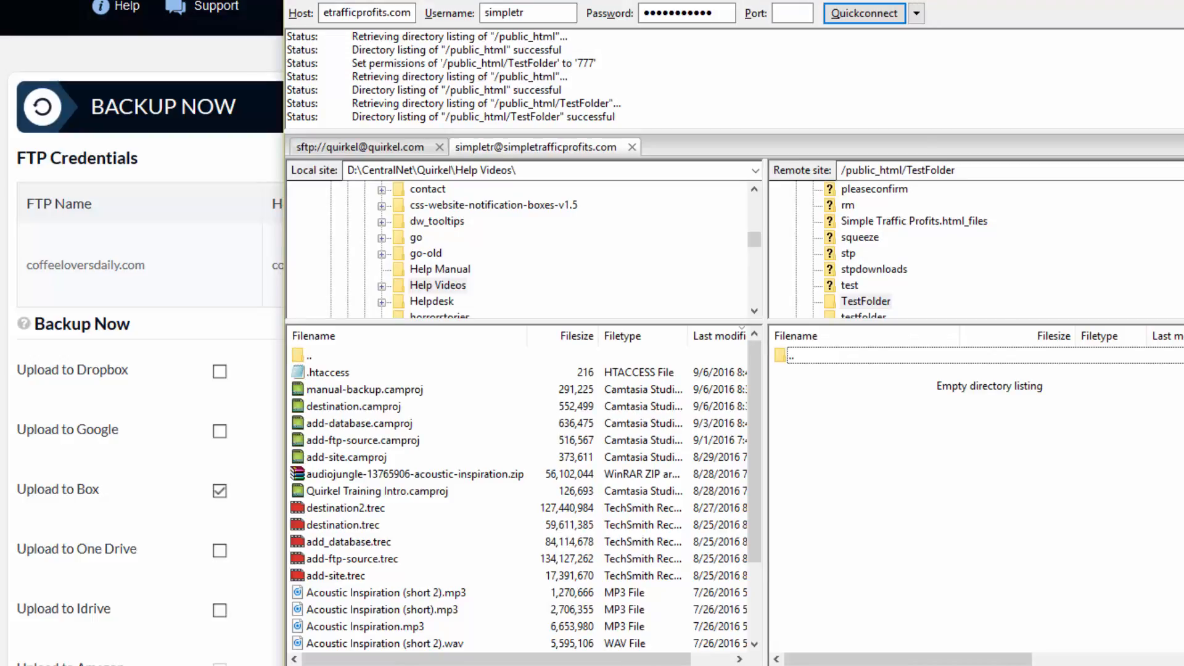
drag(711, 0, 582, 0)
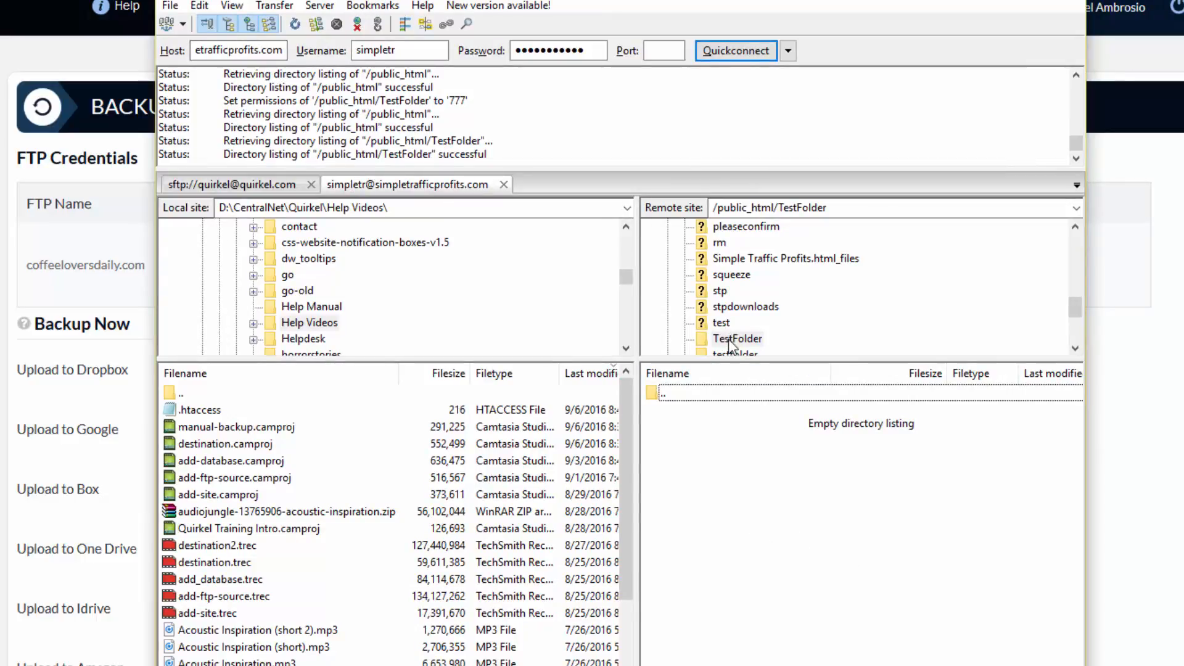
right_click(738, 490)
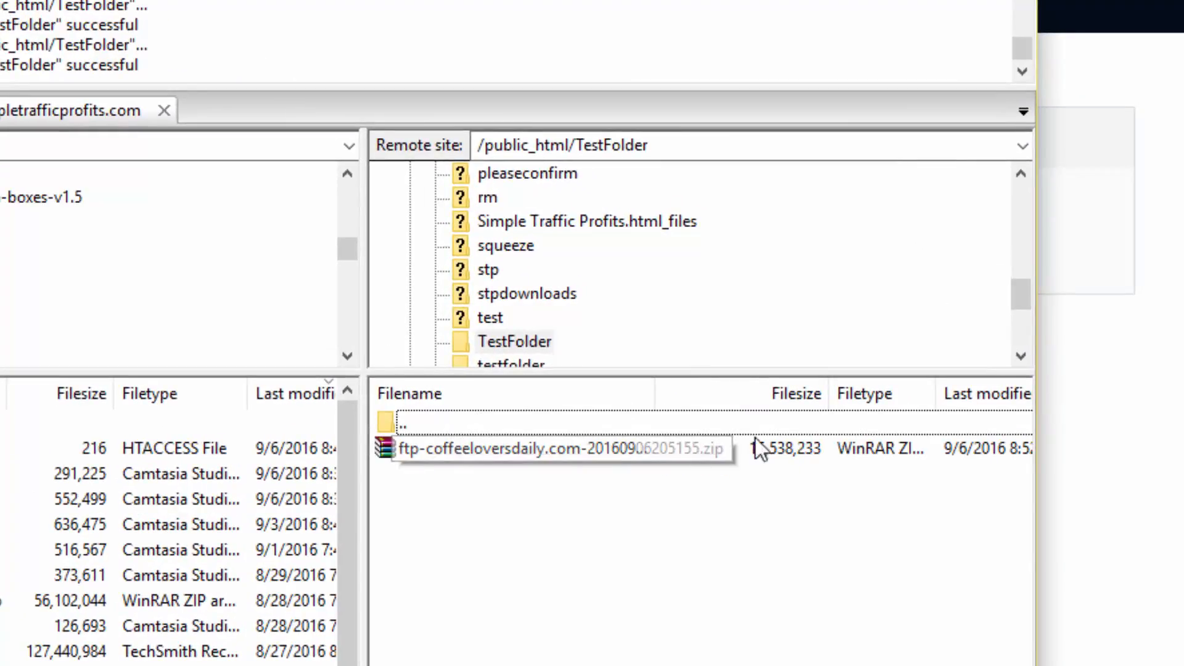
drag(1040, 467, 1159, 568)
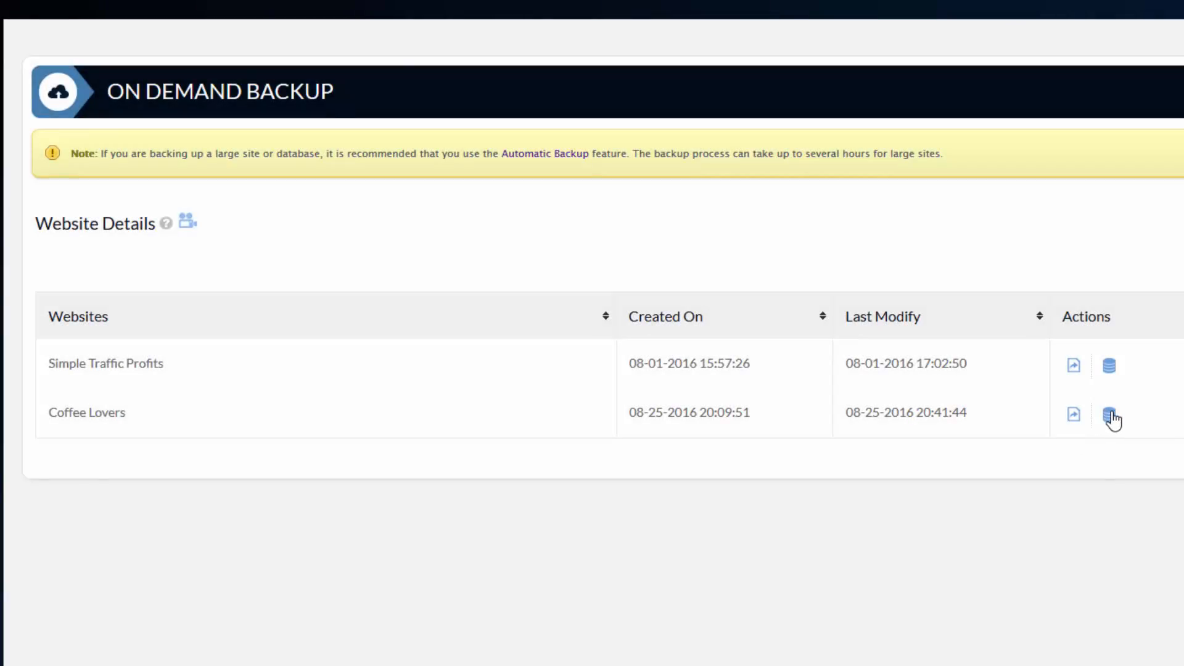
- Open the database backup for the Coffee Lovers website and add all of its tables for backup
click(1110, 417)
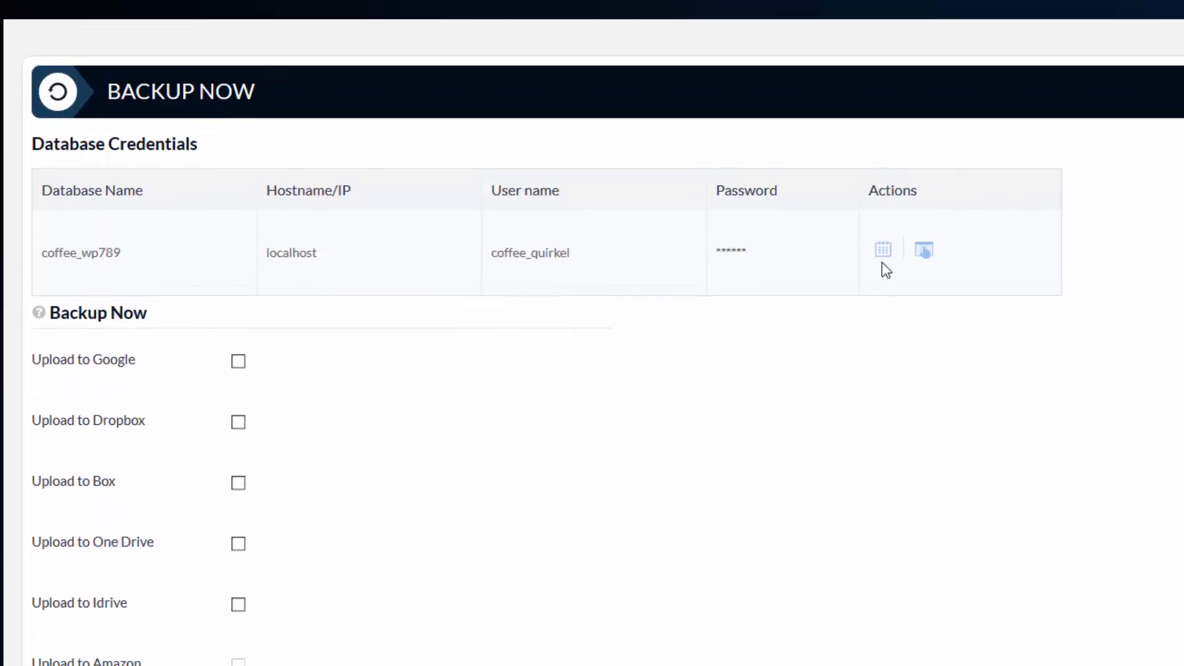
scroll(890, 362, down, 10)
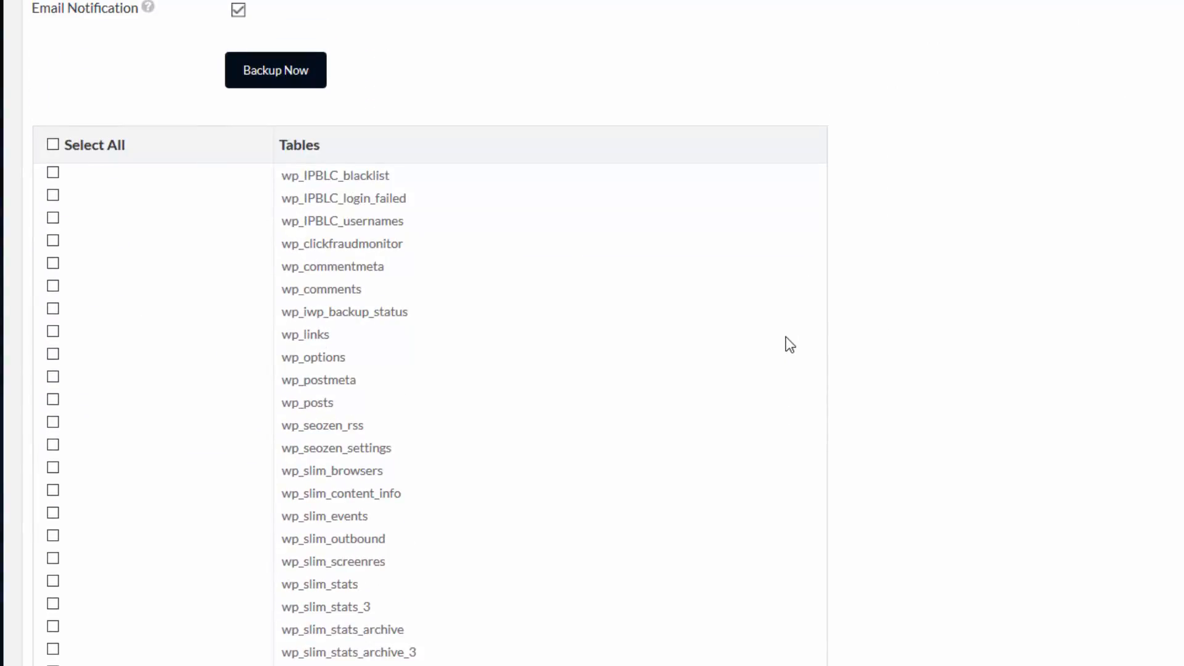
scroll(784, 336, down, 2)
click(53, 41)
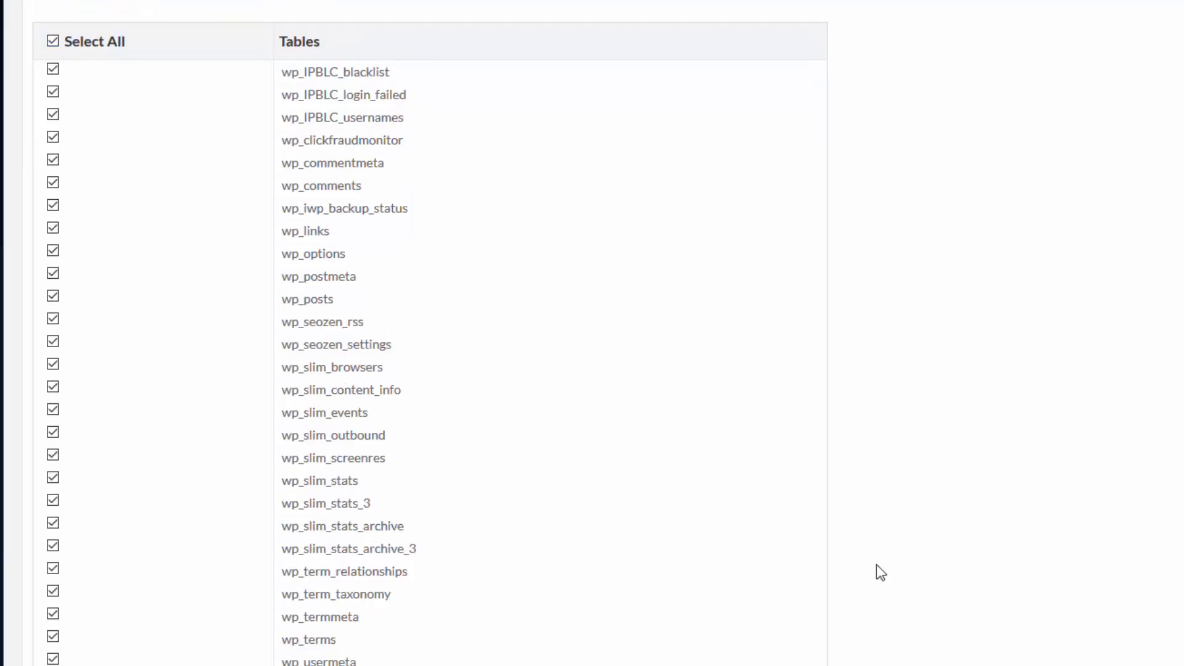
scroll(877, 571, down, 3)
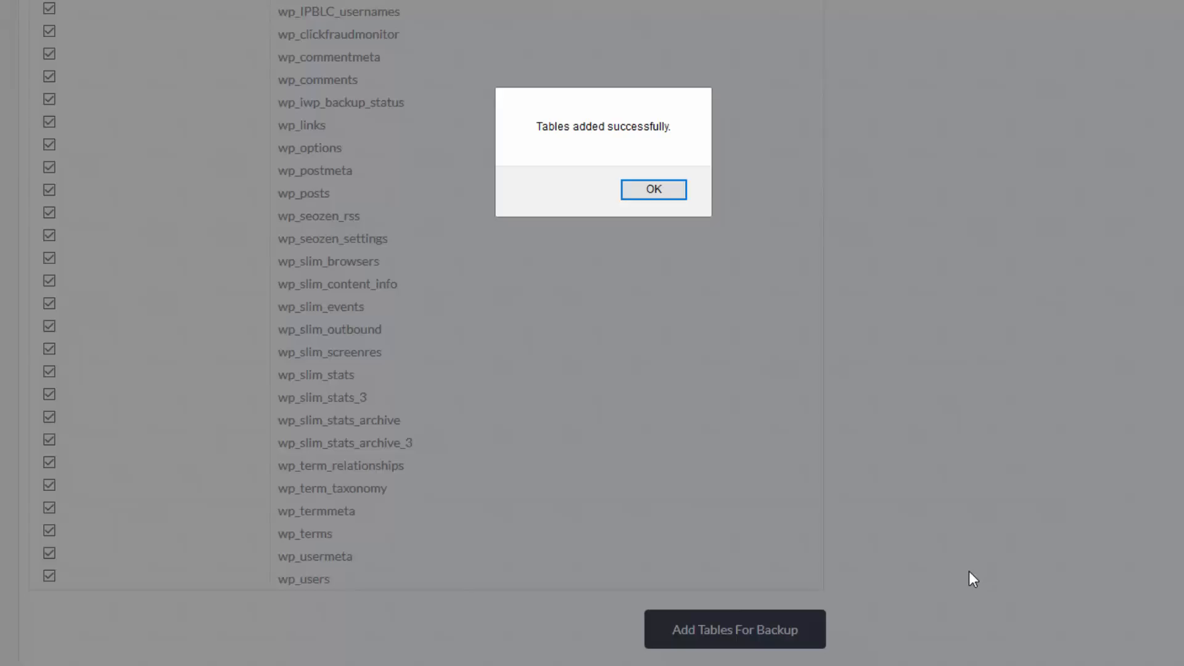
click(657, 192)
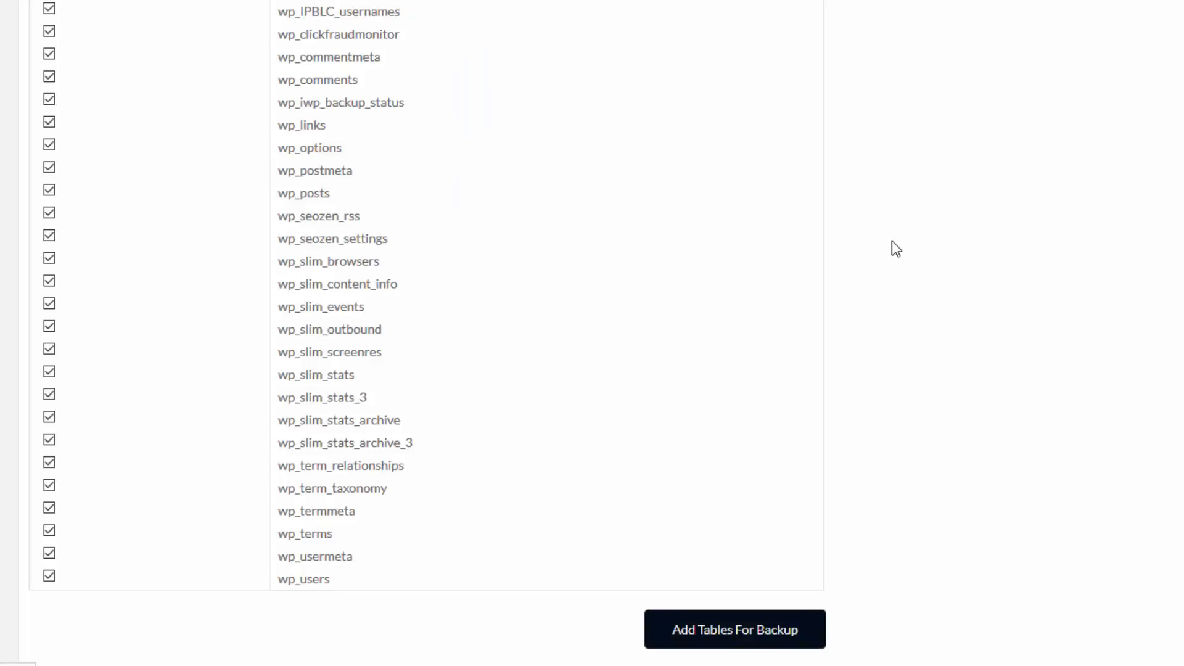
- Open the on-demand backup options for the coffee_wp789 database and look through the list of included tables
scroll(944, 243, up, 4)
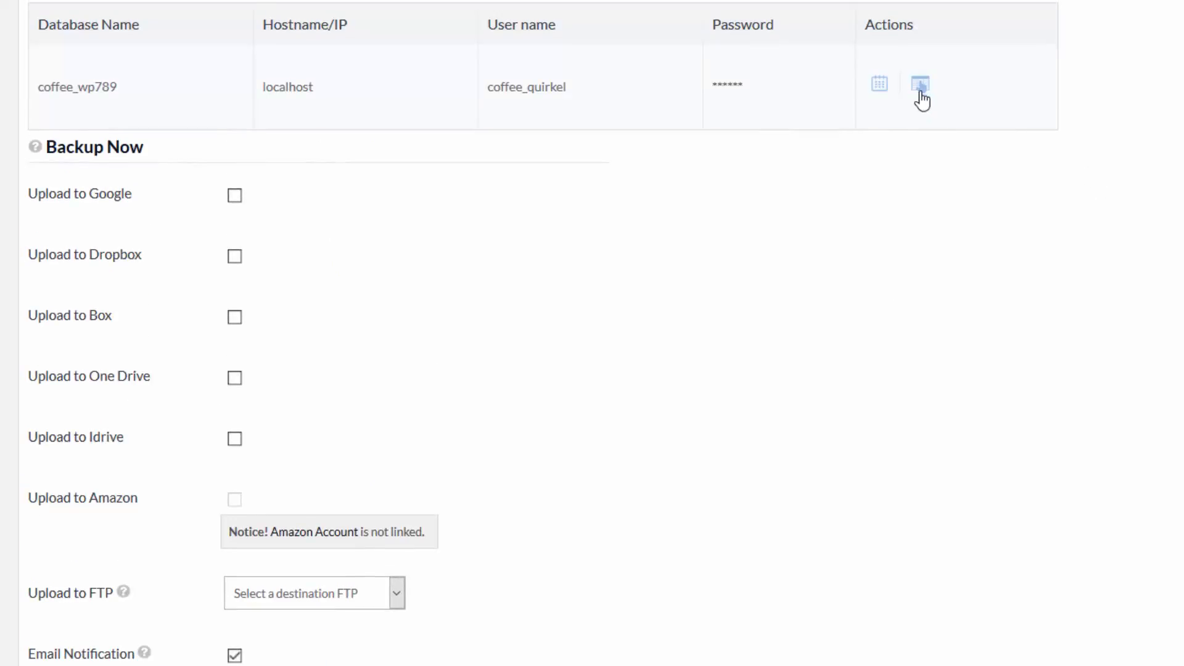
scroll(937, 245, down, 10)
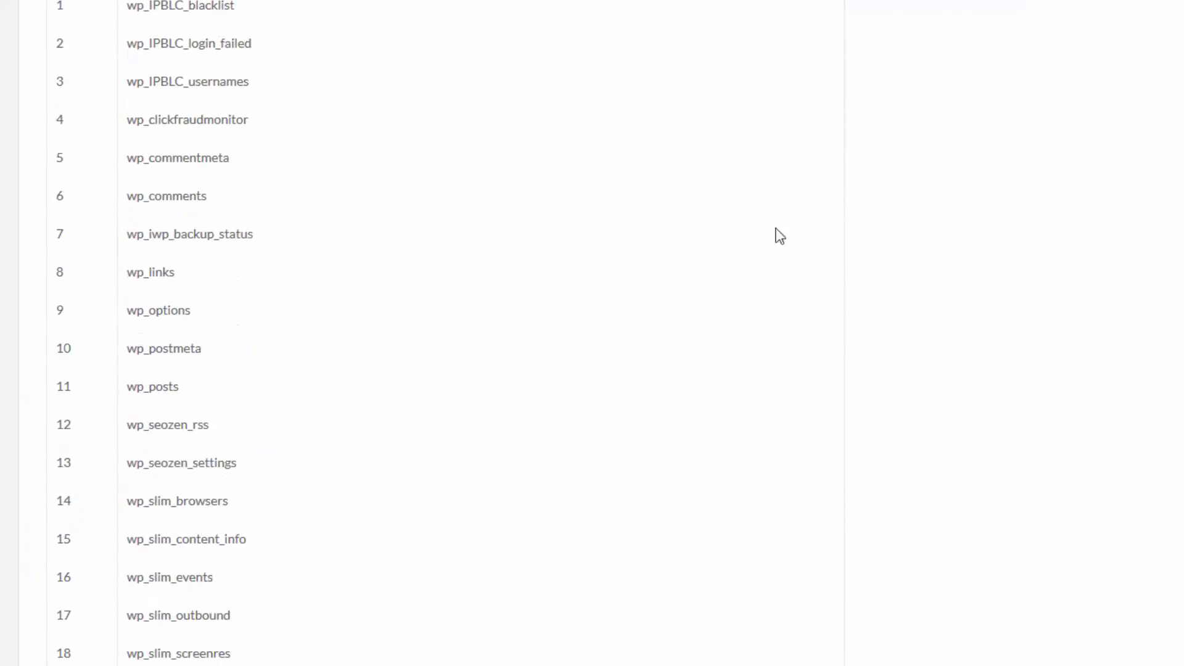
scroll(718, 250, down, 8)
scroll(718, 251, up, 15)
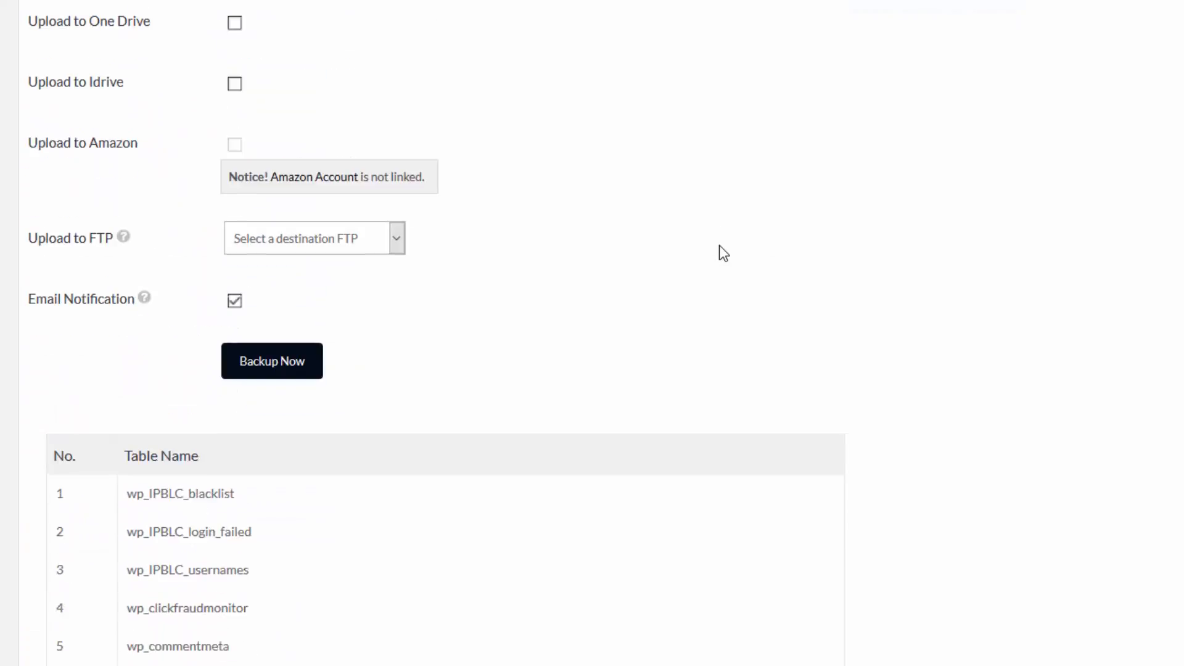
- Set the database backup to upload to Box and the simpletrafficprofits.com FTP destination, with email notification turned off
scroll(719, 246, up, 4)
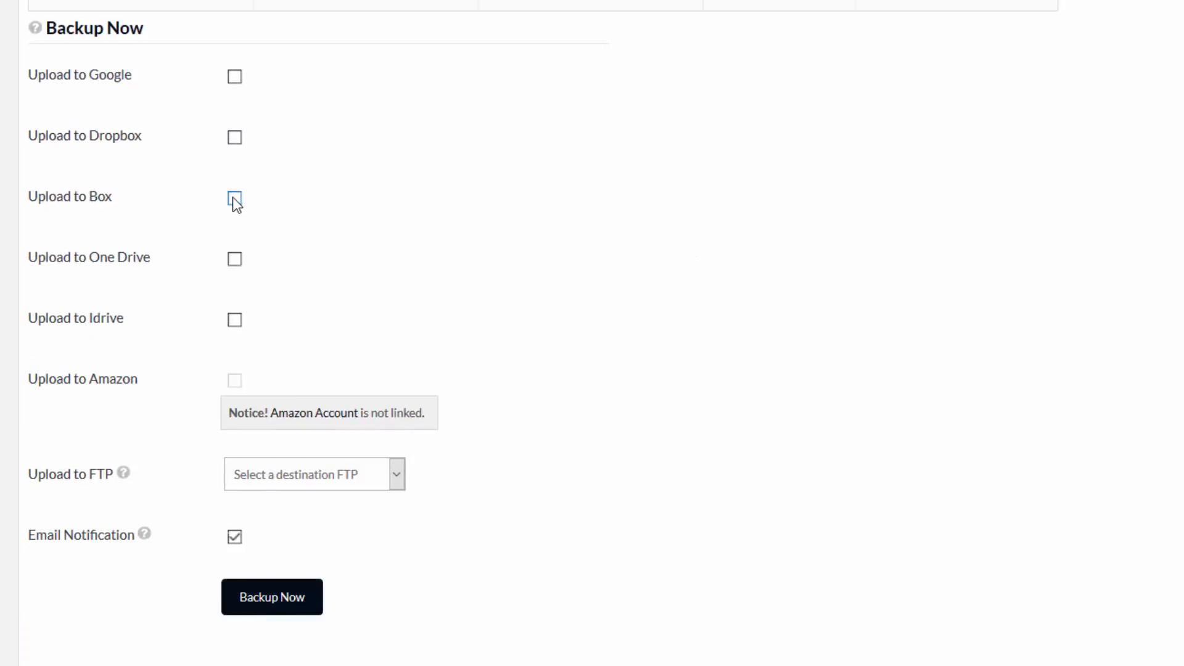
click(397, 488)
click(340, 515)
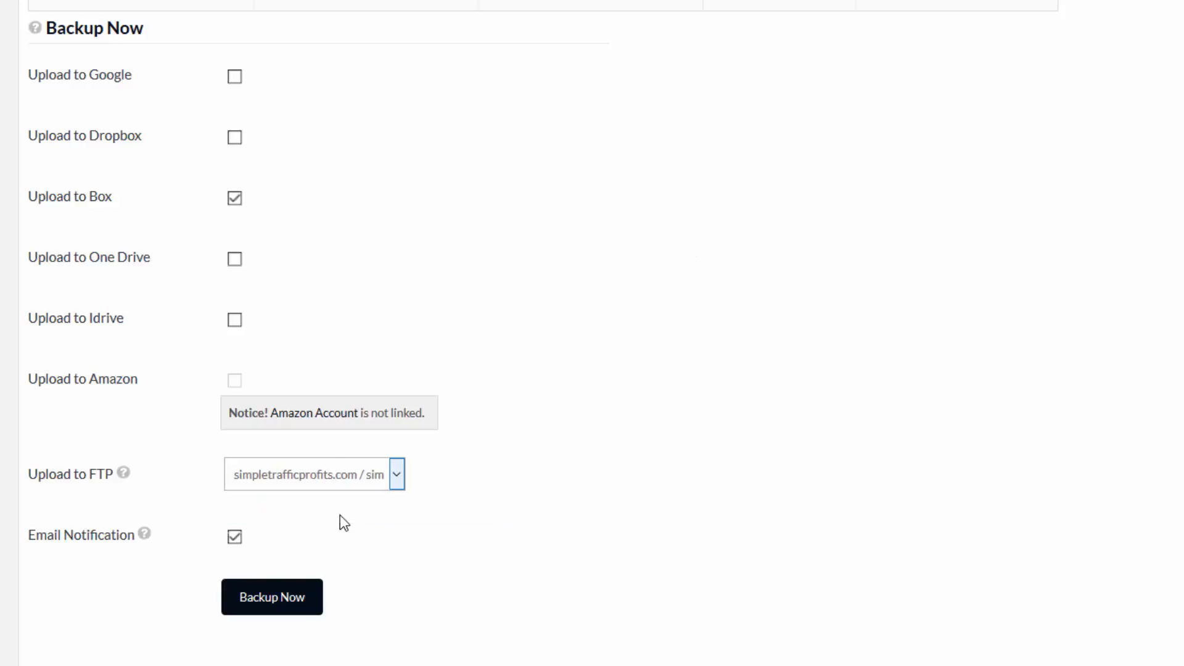
click(235, 536)
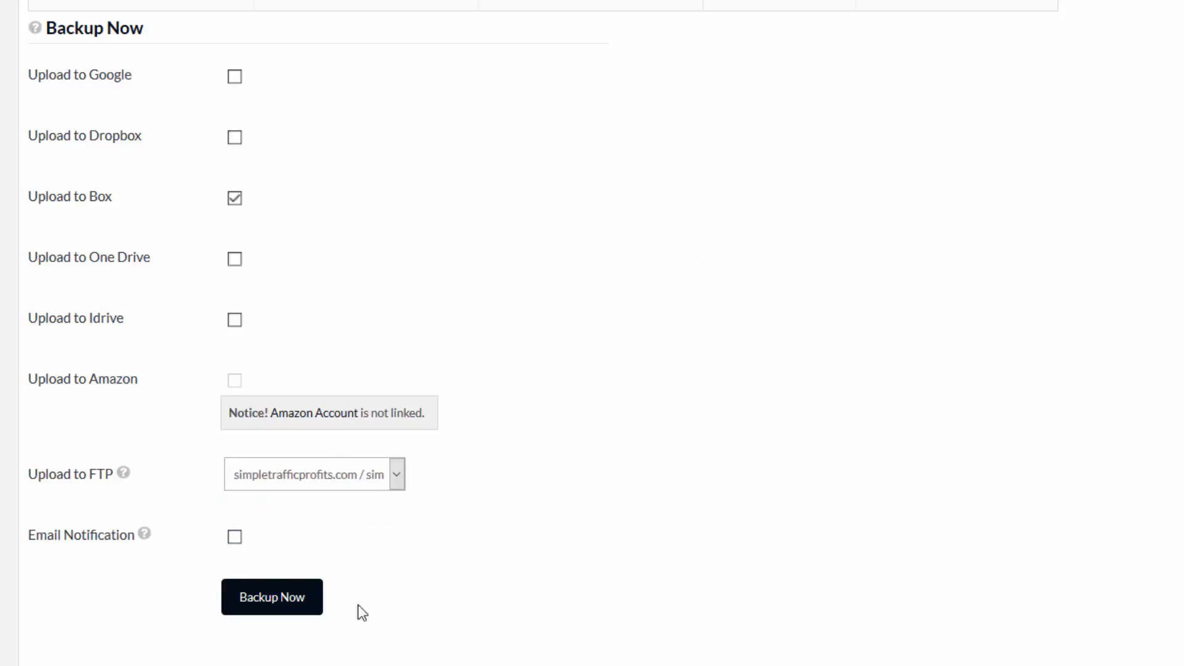
- Run the database backup and check its Box and FTP upload progress
click(287, 608)
scroll(663, 568, down, 2)
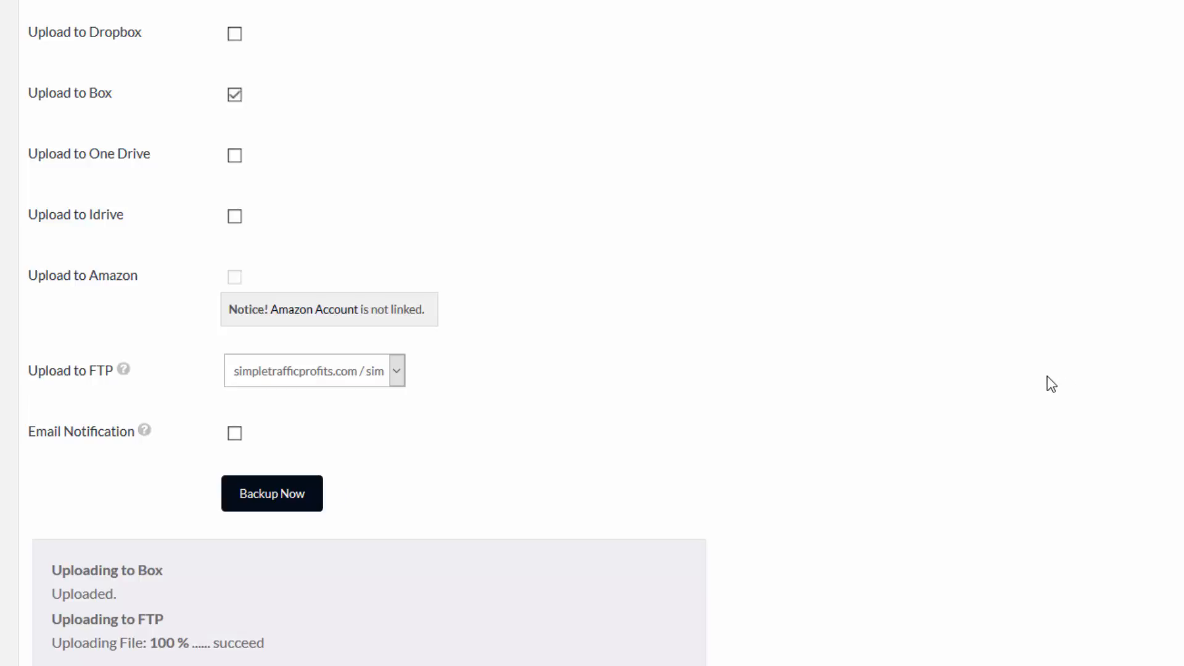
scroll(1051, 384, down, 3)
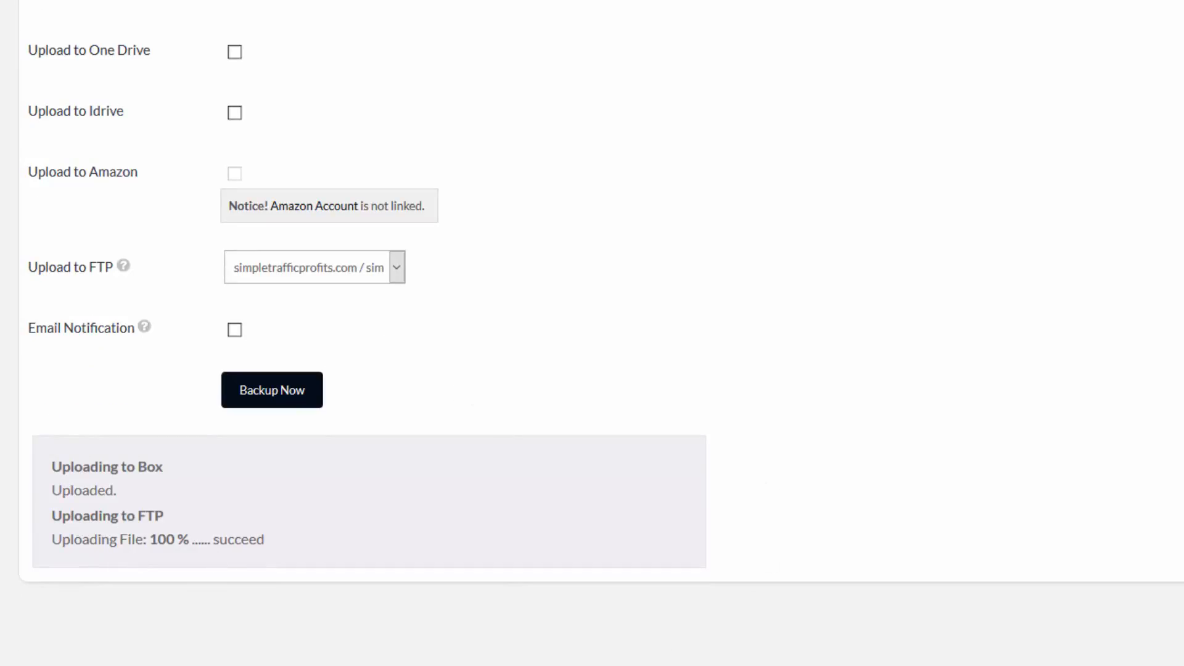
- Switch to the FTP client and refresh the remote /public_html/TestFolder directory to check for the database backup
click(284, 641)
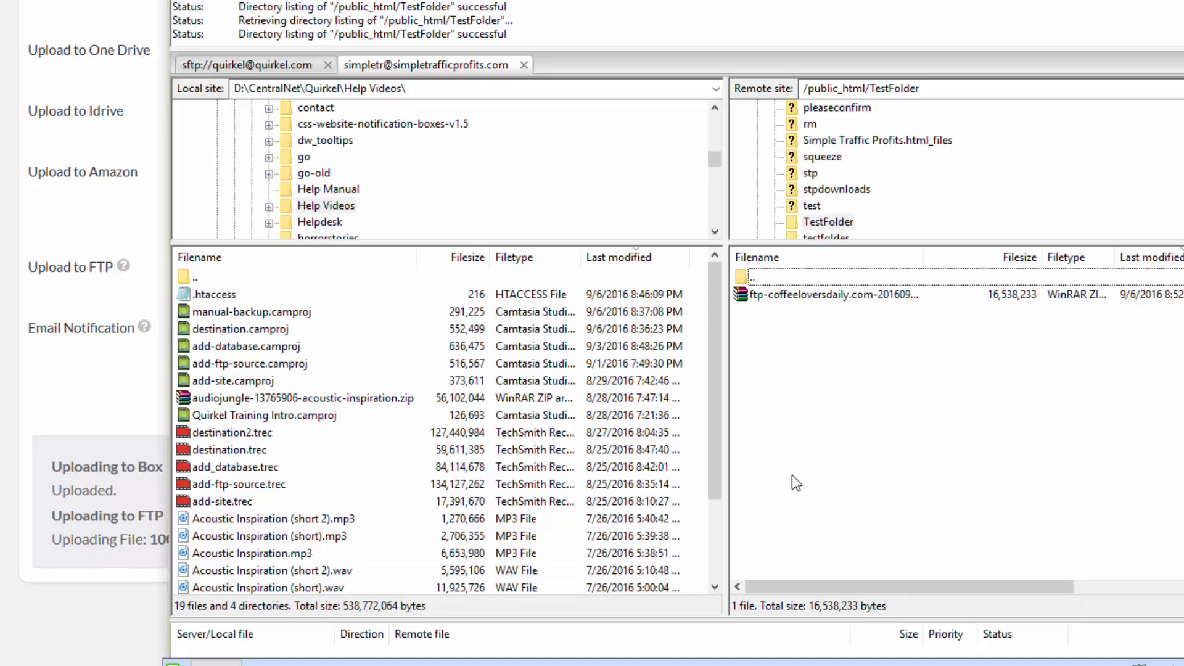
right_click(901, 397)
click(974, 551)
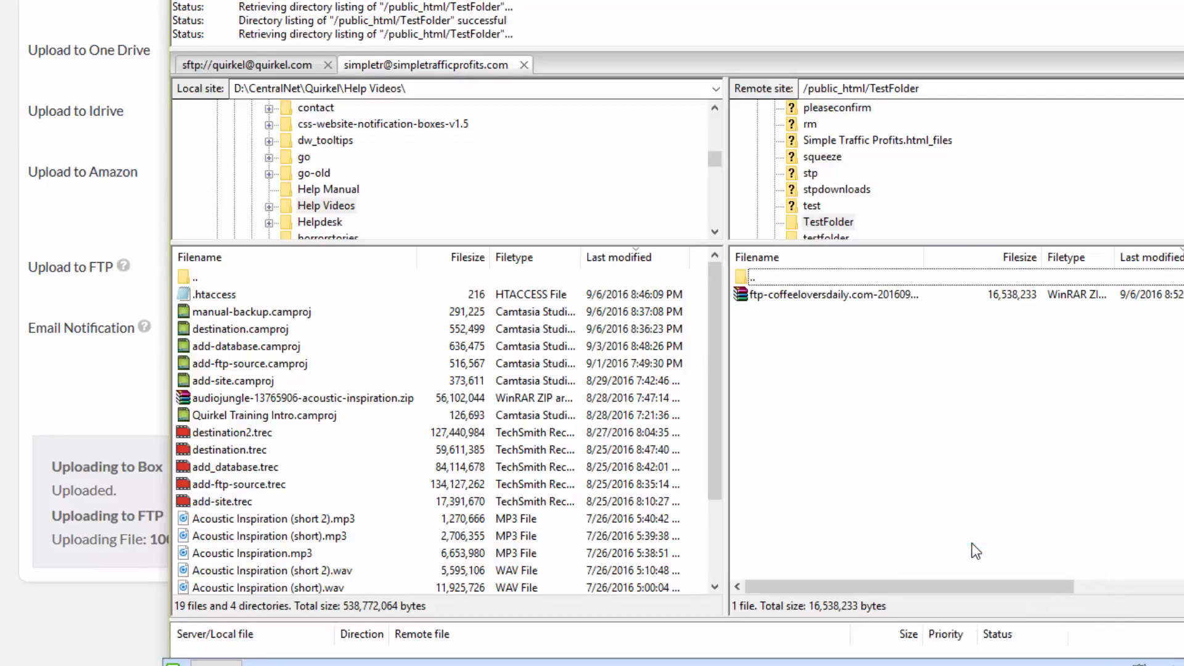